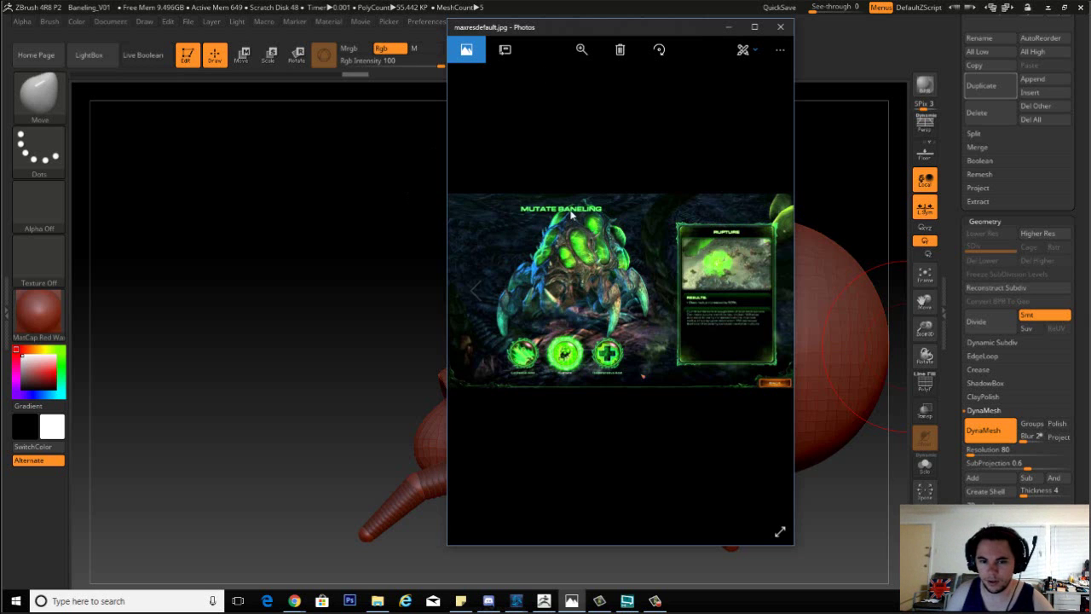
Zoom far into the game screenshot and pan across the baneling.
{"action": "left_click", "coordinate": [582, 49]}
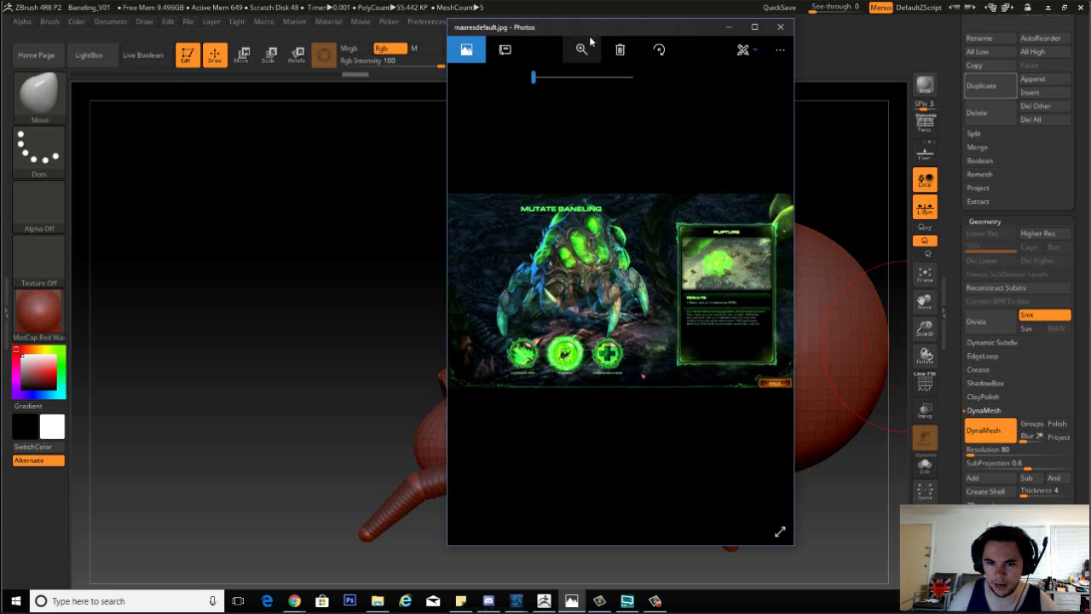
{"action": "mouse_move", "coordinate": [535, 77]}
{"action": "left_mouse_down"}
{"action": "mouse_move", "coordinate": [585, 78]}
{"action": "mouse_move", "coordinate": [549, 81]}
{"action": "left_mouse_up"}
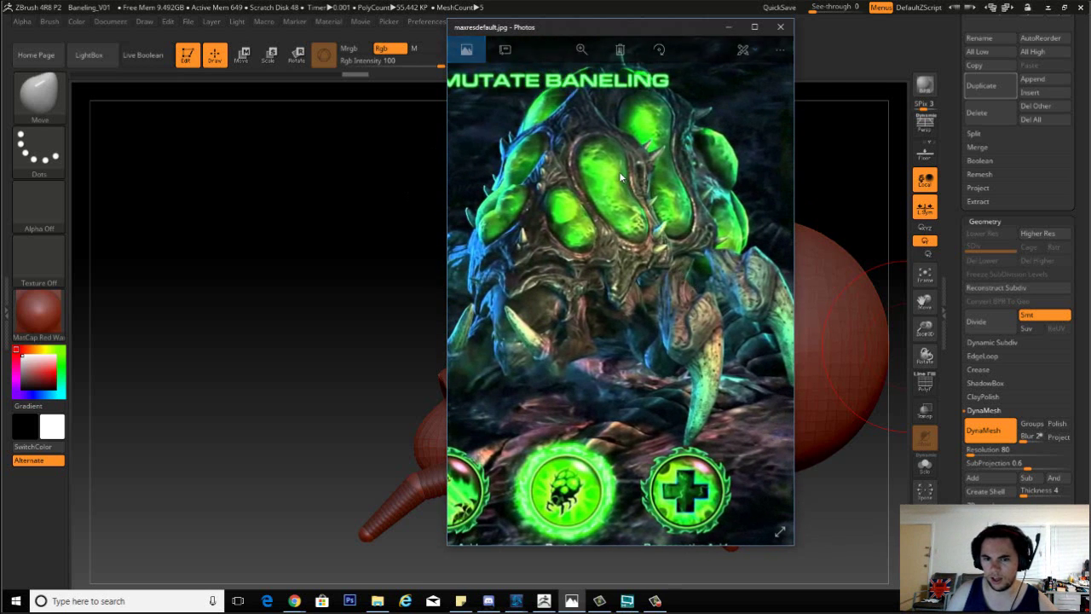
{"action": "scroll", "coordinate": [640, 239], "scroll_direction": "left", "scroll_amount": 1}
{"action": "scroll", "coordinate": [592, 200], "scroll_direction": "left", "scroll_amount": 1}
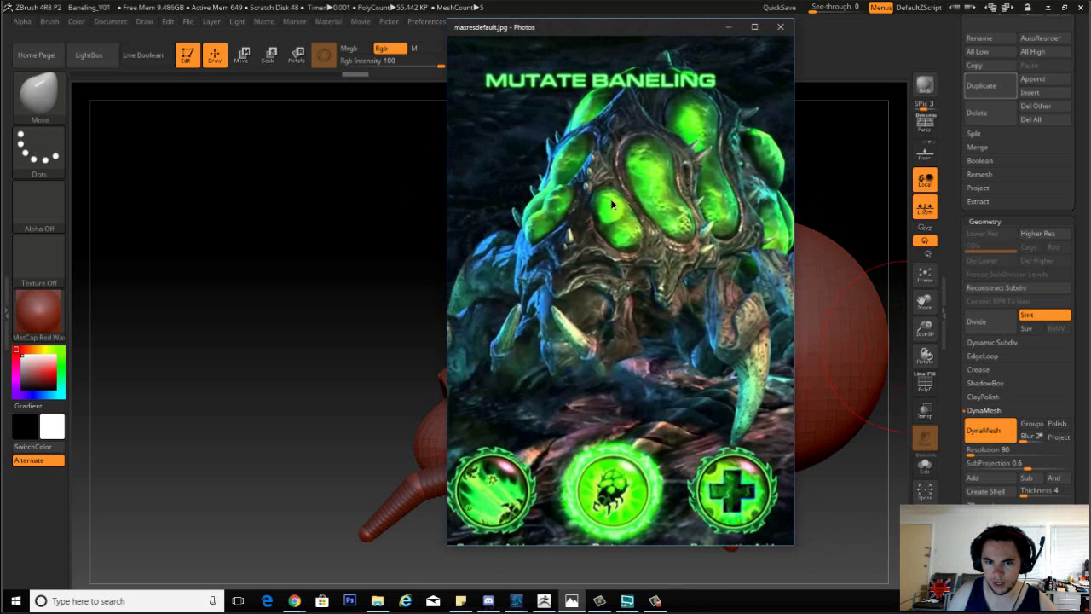
{"action": "scroll", "coordinate": [595, 205], "scroll_direction": "left", "scroll_amount": 1}
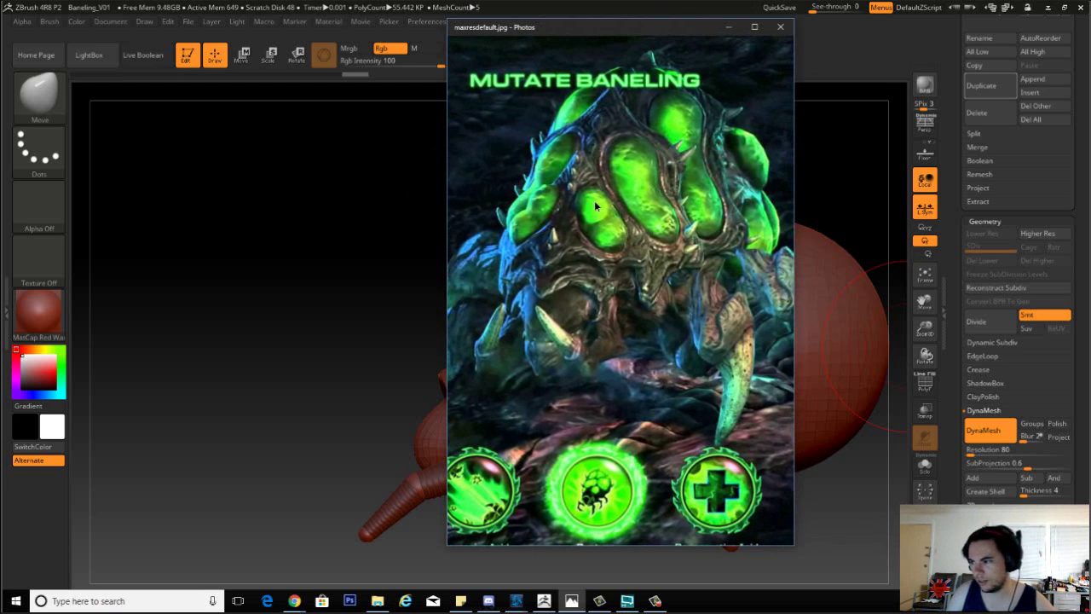
{"action": "mouse_move", "coordinate": [595, 205]}
{"action": "left_mouse_down"}
{"action": "mouse_move", "coordinate": [578, 201]}
{"action": "mouse_move", "coordinate": [624, 216]}
{"action": "mouse_move", "coordinate": [586, 210]}
{"action": "left_mouse_up"}
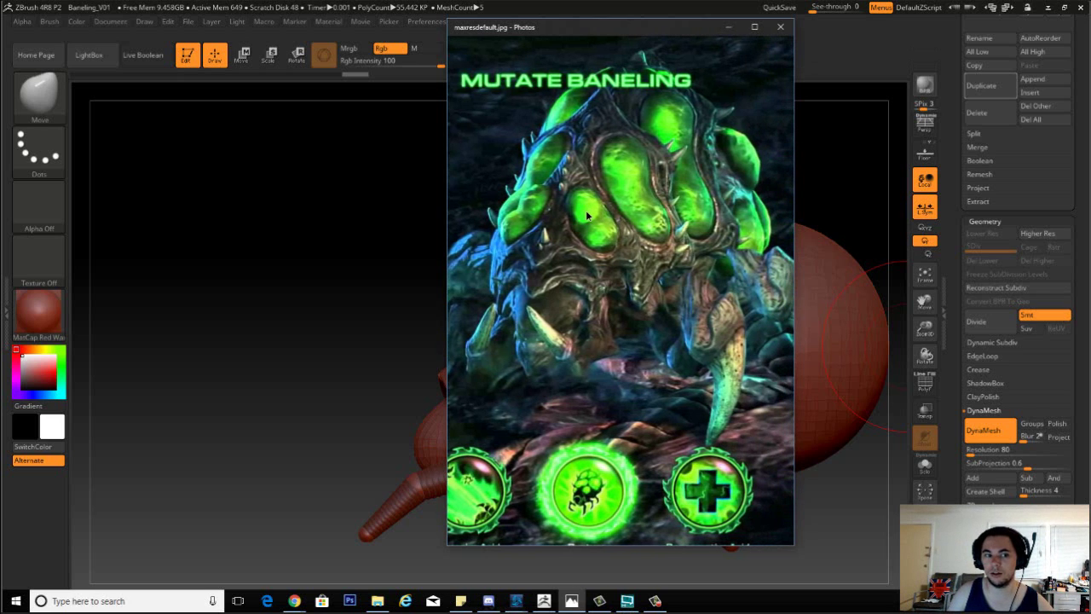
{"action": "left_click_drag", "start_coordinate": [585, 213], "coordinate": [592, 217]}
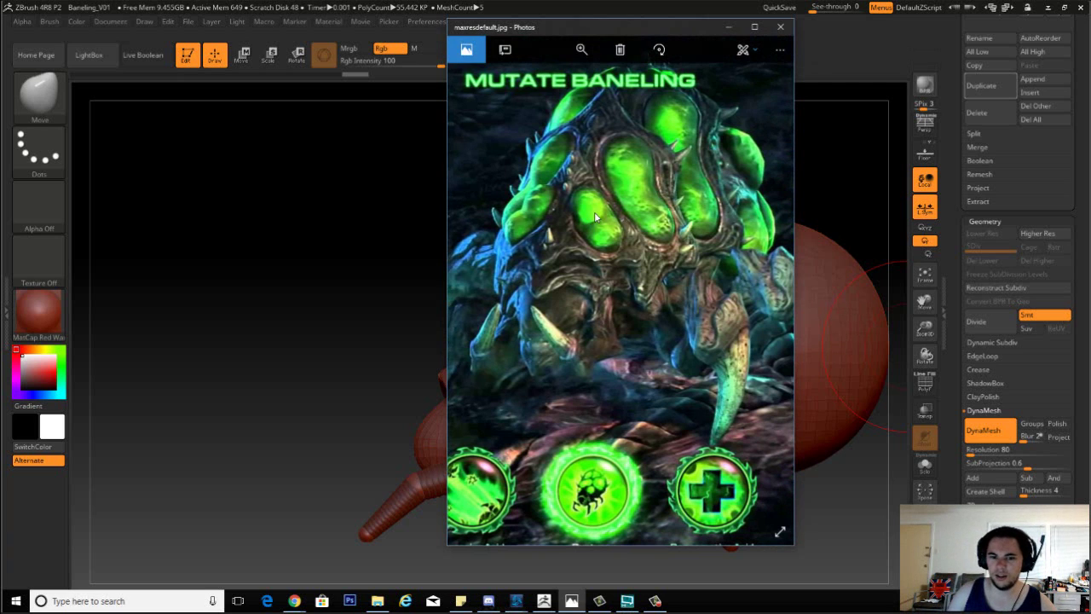
{"action": "left_click_drag", "start_coordinate": [595, 211], "coordinate": [697, 203]}
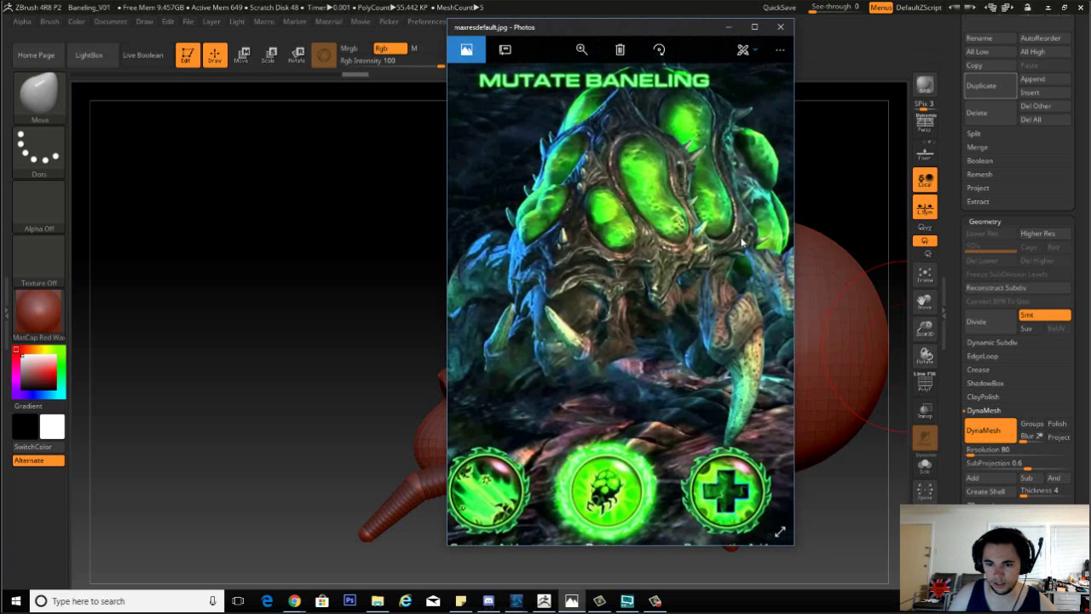
Zoom the screenshot back out to fit and advance to Baneling.jpg.
{"action": "left_click", "coordinate": [582, 50]}
{"action": "left_click_drag", "start_coordinate": [554, 78], "coordinate": [533, 84]}
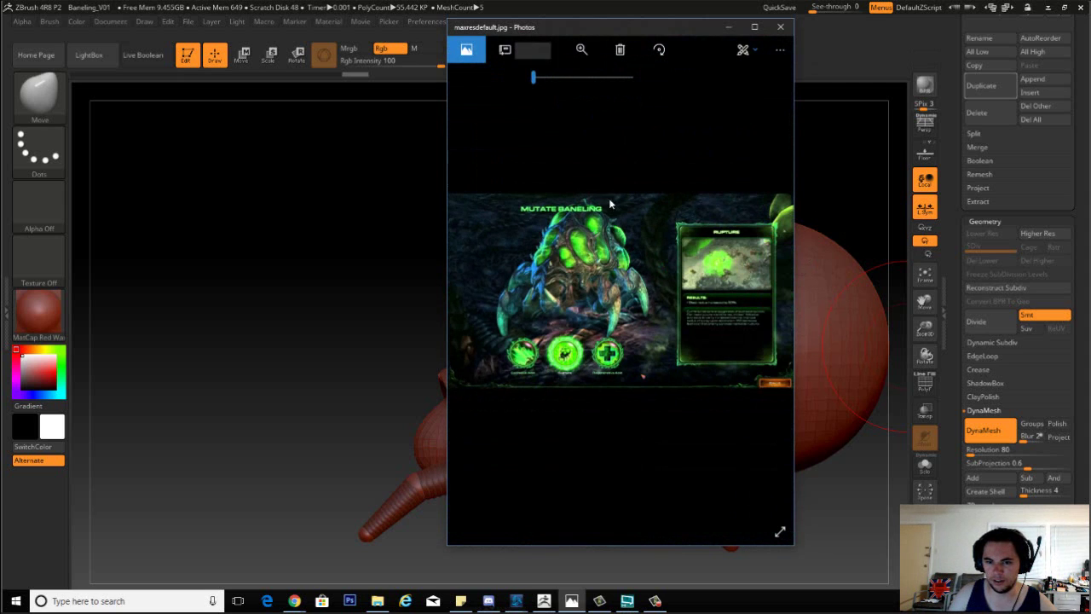
{"action": "left_click", "coordinate": [477, 286]}
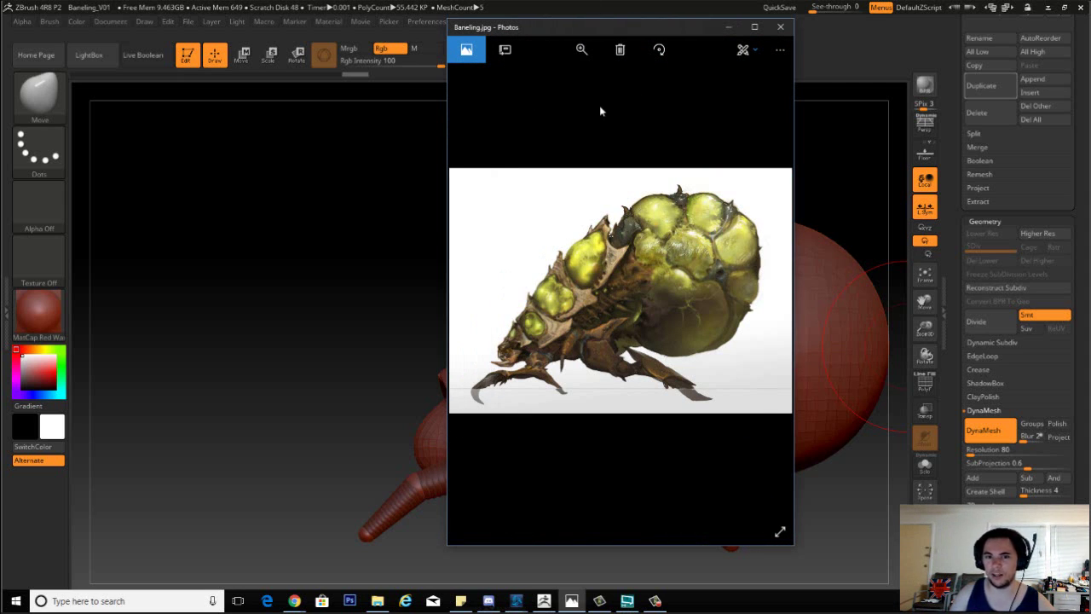
{"action": "mouse_move", "coordinate": [608, 30]}
{"action": "left_mouse_down"}
{"action": "mouse_move", "coordinate": [229, 61]}
{"action": "mouse_move", "coordinate": [318, 81]}
{"action": "left_mouse_up"}
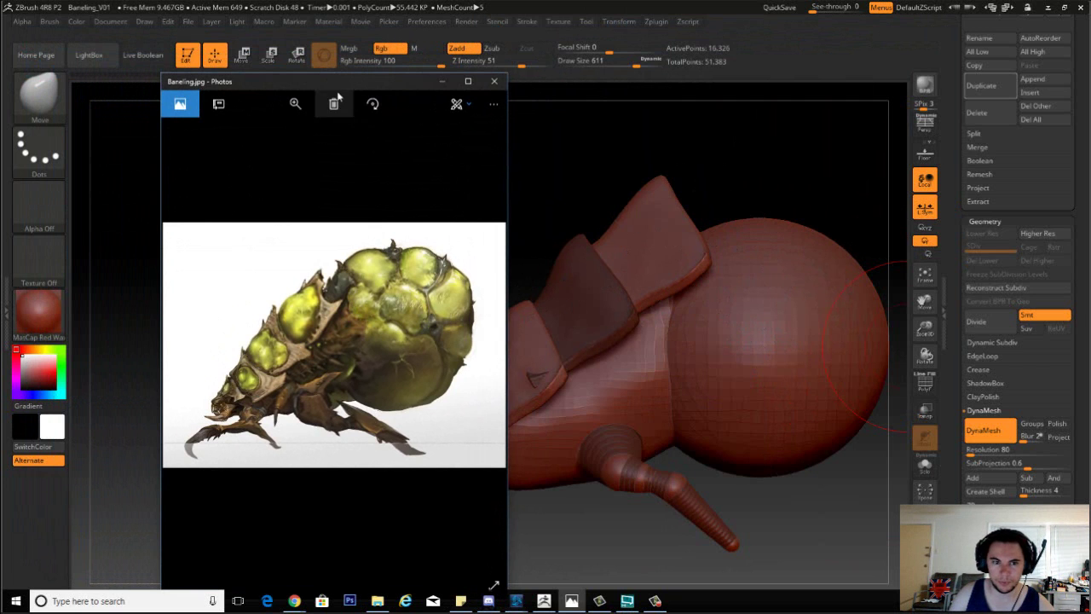
{"action": "mouse_move", "coordinate": [332, 87]}
{"action": "left_mouse_down"}
{"action": "mouse_move", "coordinate": [366, 77]}
{"action": "mouse_move", "coordinate": [171, 8]}
{"action": "mouse_move", "coordinate": [280, 79]}
{"action": "mouse_move", "coordinate": [465, 65]}
{"action": "mouse_move", "coordinate": [246, 54]}
{"action": "mouse_move", "coordinate": [380, 72]}
{"action": "mouse_move", "coordinate": [355, 72]}
{"action": "mouse_move", "coordinate": [566, 70]}
{"action": "mouse_move", "coordinate": [579, 47]}
{"action": "left_mouse_up"}
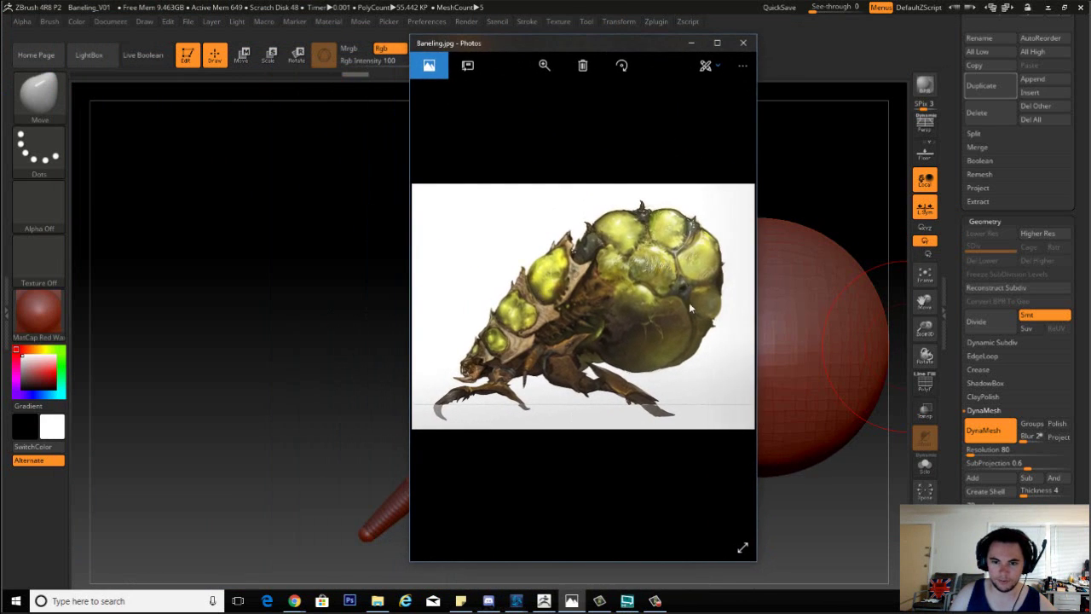
{"action": "left_click", "coordinate": [725, 307]}
{"action": "left_click", "coordinate": [725, 307]}
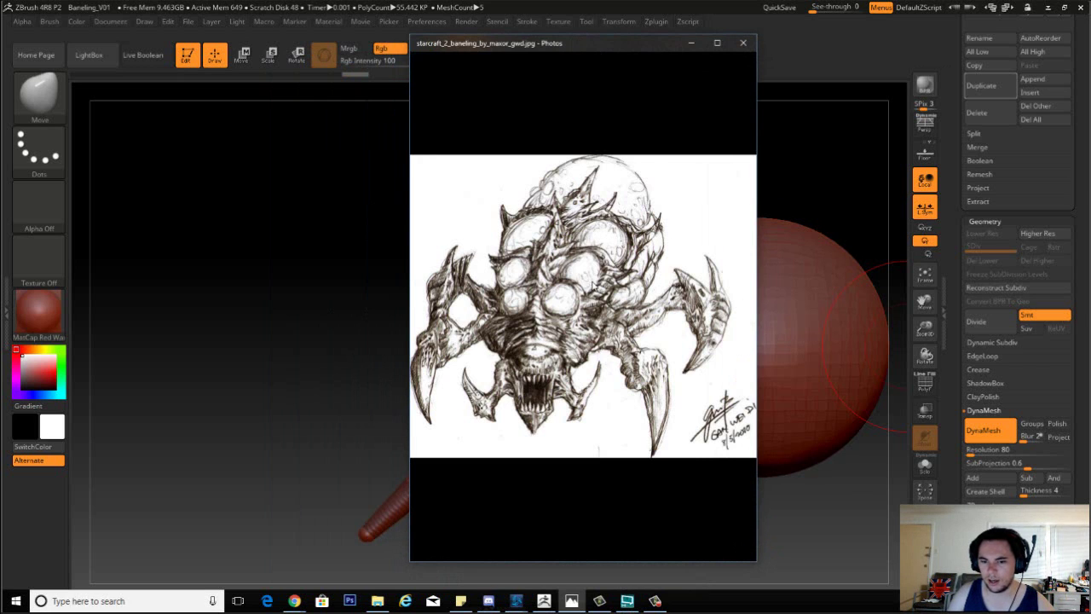
{"action": "mouse_move", "coordinate": [649, 48]}
{"action": "left_mouse_down"}
{"action": "mouse_move", "coordinate": [338, 78]}
{"action": "mouse_move", "coordinate": [375, 72]}
{"action": "left_mouse_up"}
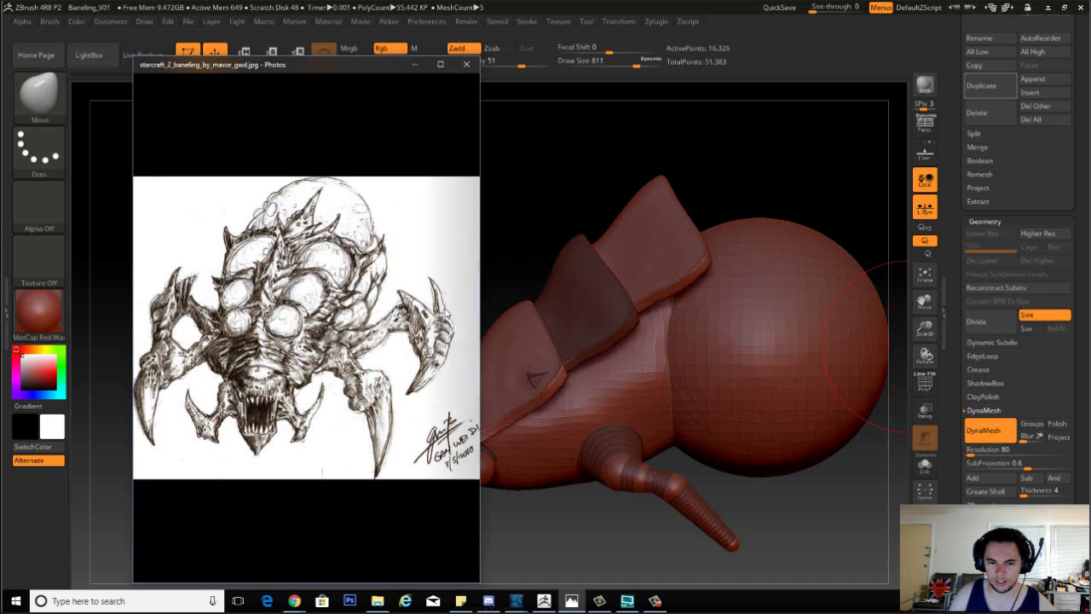
{"action": "left_click", "coordinate": [467, 321]}
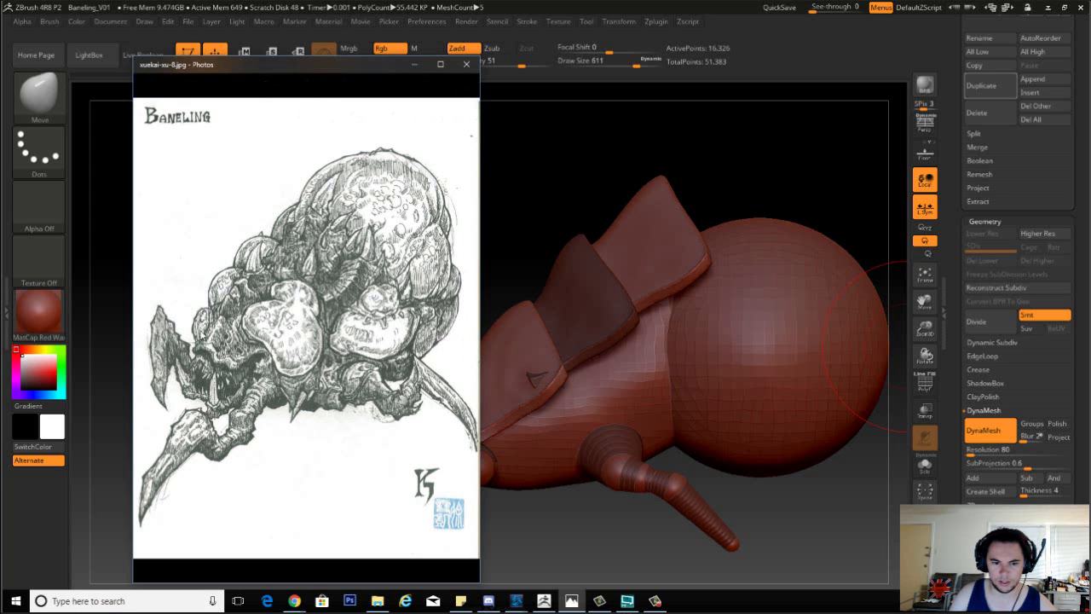
Flip back and forth through the baneling references, ending on maxresdefault.jpg.
{"action": "left_click", "coordinate": [163, 328]}
{"action": "left_click", "coordinate": [164, 329]}
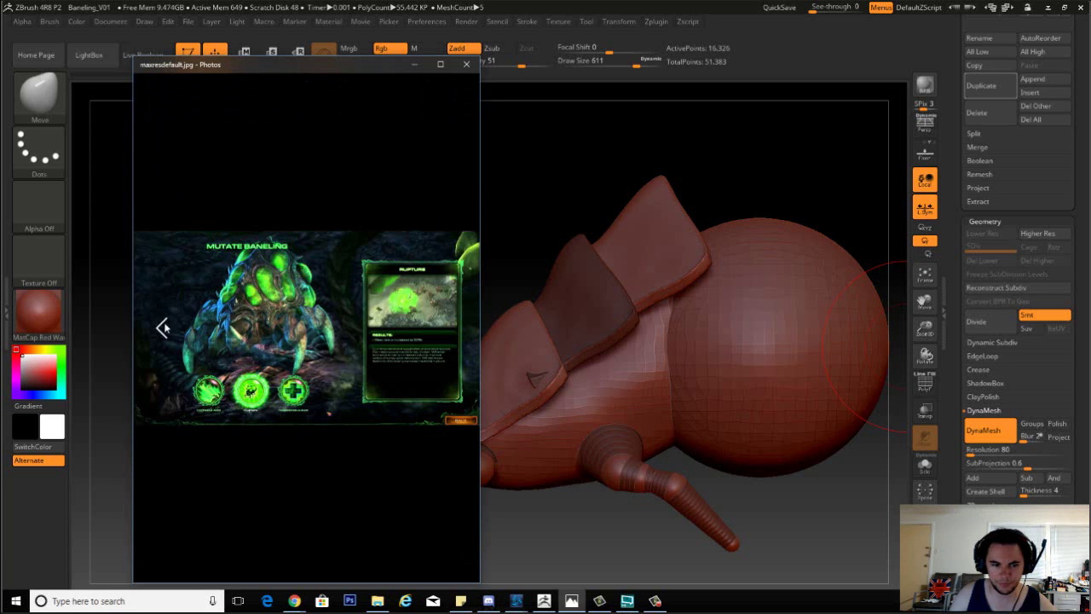
{"action": "left_click", "coordinate": [164, 328]}
{"action": "left_click", "coordinate": [164, 329]}
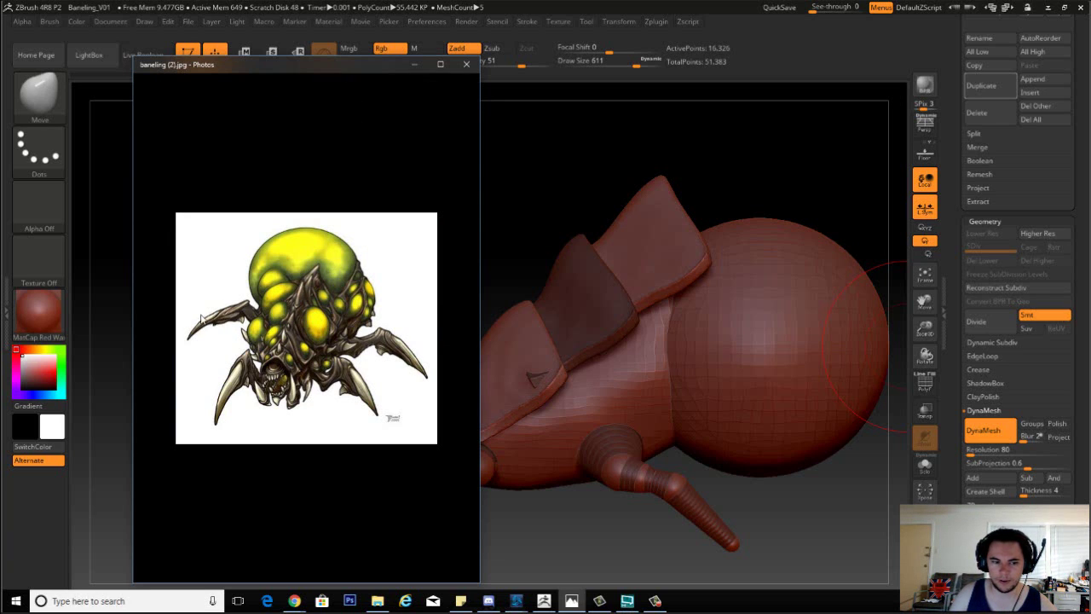
{"action": "left_click", "coordinate": [162, 329]}
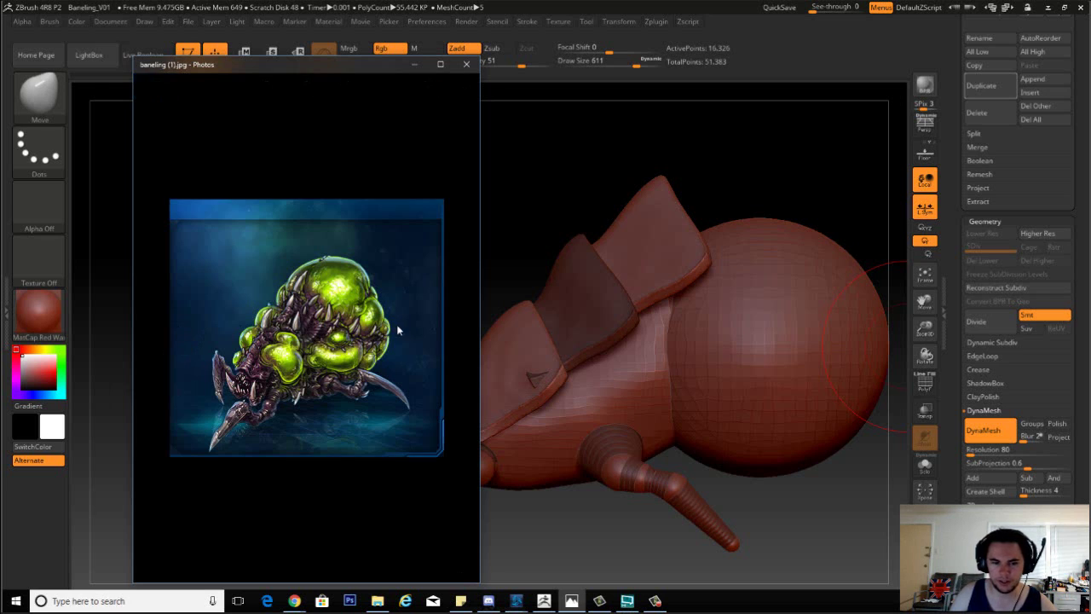
{"action": "left_click", "coordinate": [429, 324]}
{"action": "left_click", "coordinate": [428, 325]}
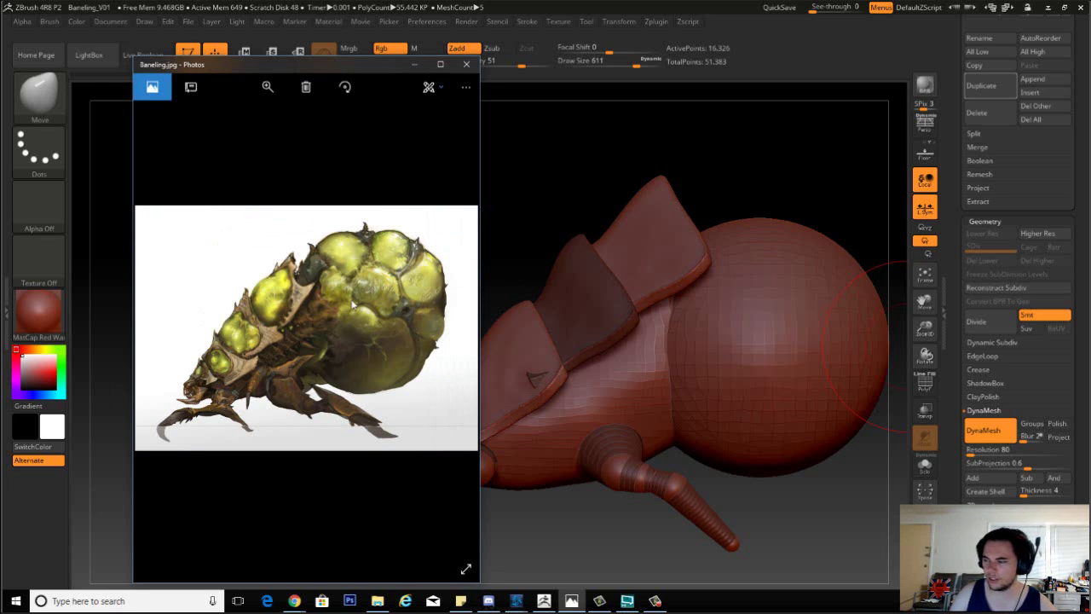
{"action": "left_click", "coordinate": [447, 328]}
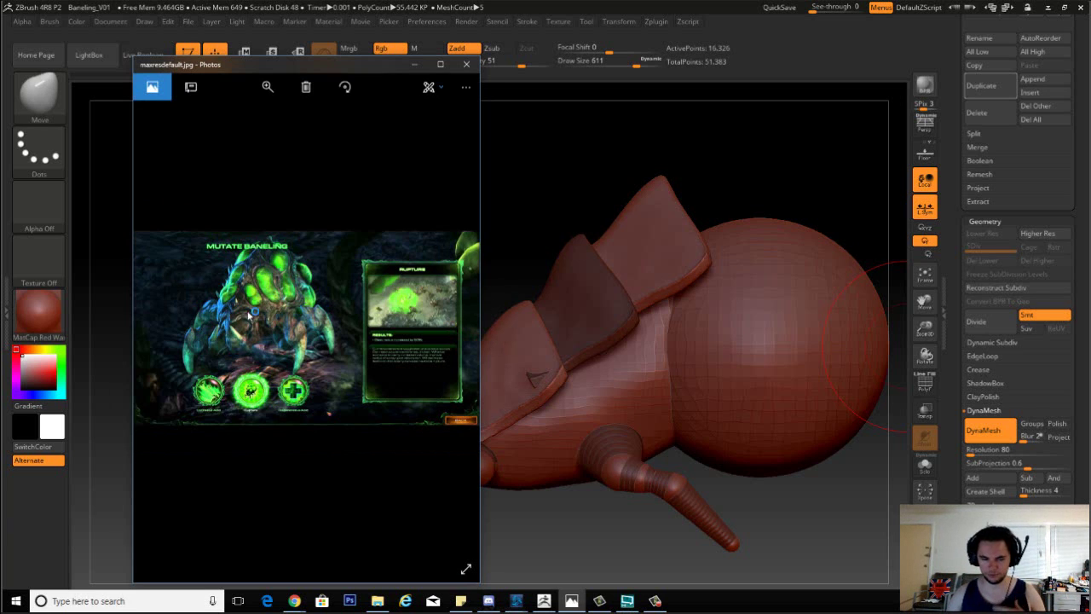
{"action": "left_click", "coordinate": [162, 324]}
{"action": "left_click", "coordinate": [445, 324]}
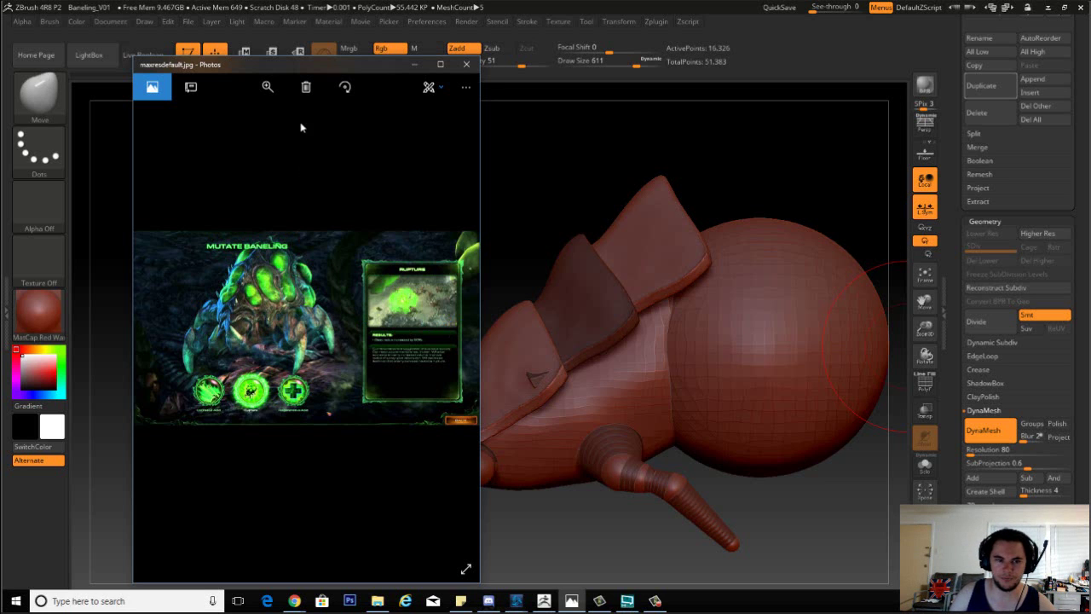
Zoom the maxresdefault.jpg screenshot in about 2x on the baneling.
{"action": "left_click", "coordinate": [267, 86]}
{"action": "left_click_drag", "start_coordinate": [219, 113], "coordinate": [228, 199]}
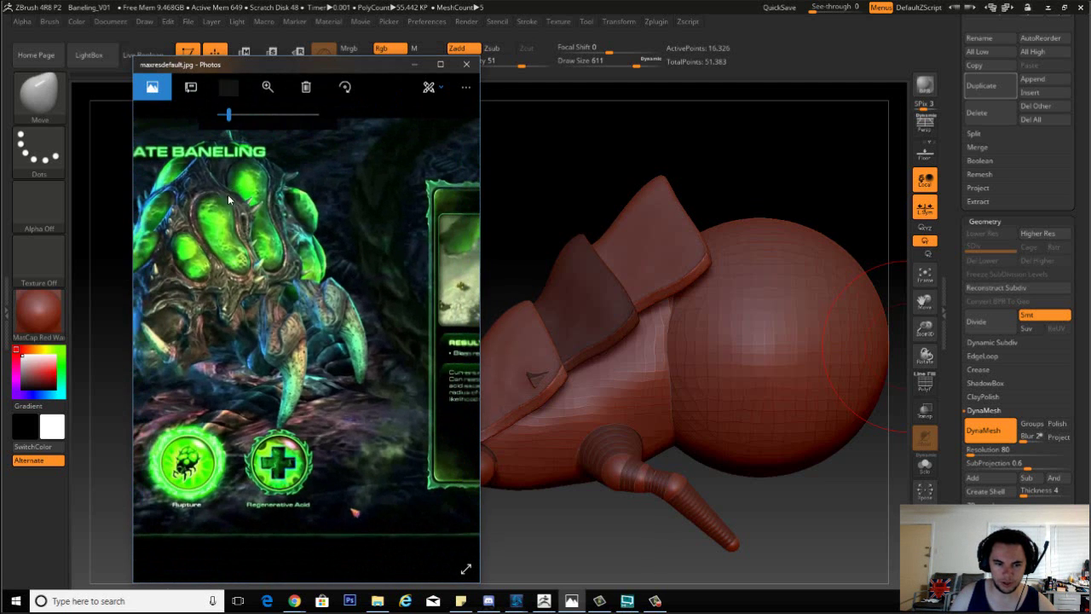
{"action": "scroll", "coordinate": [352, 288], "scroll_direction": "down", "scroll_amount": 3}
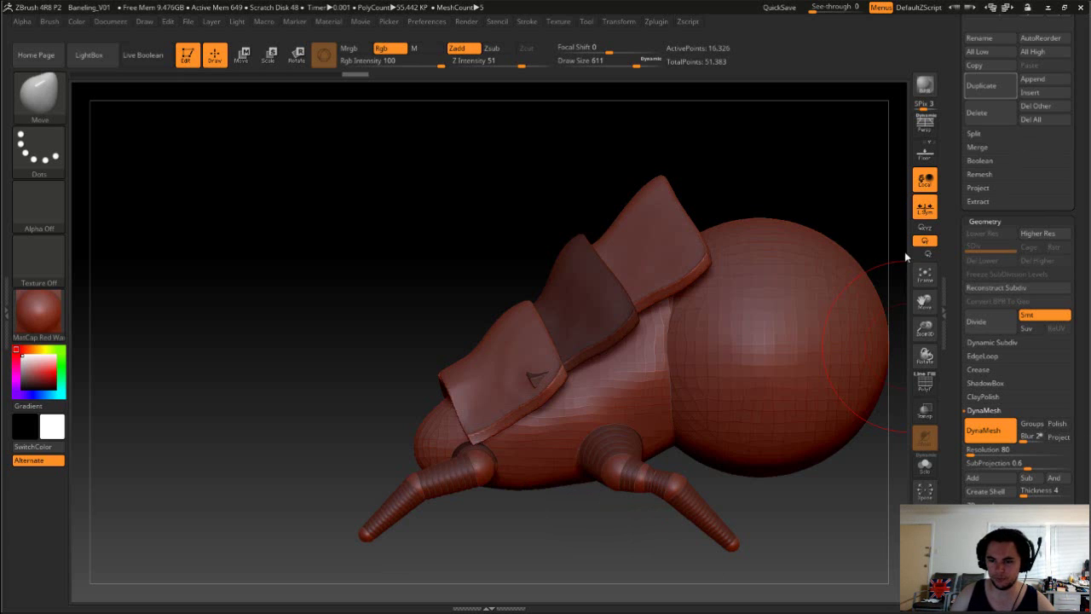
Select the sphere body subtool and scale it up around its centre with Transpose.
{"action": "left_click", "coordinate": [814, 257], "text": "alt"}
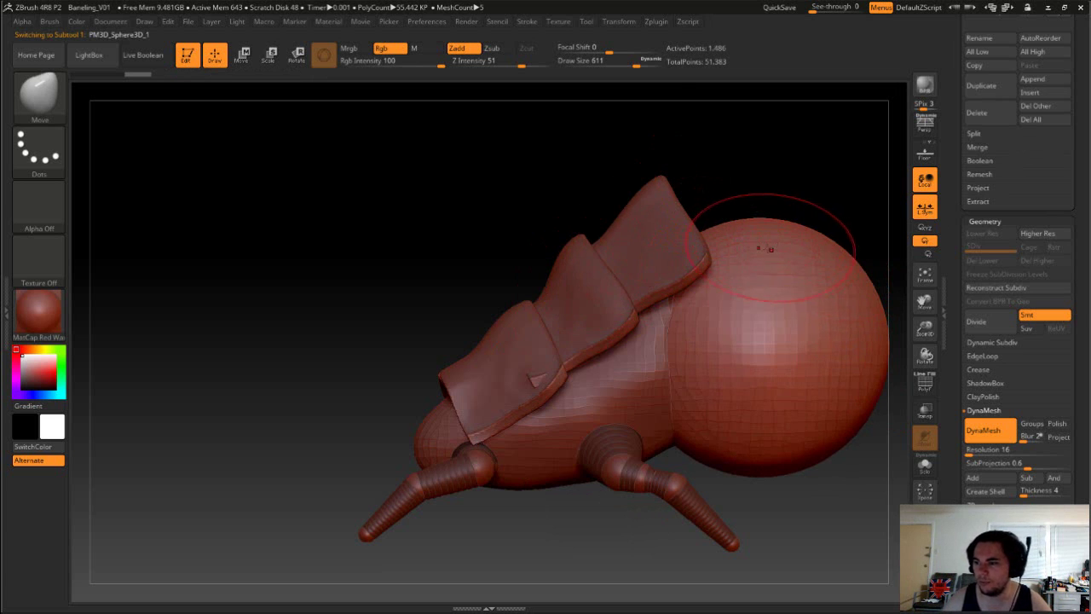
{"action": "mouse_move", "coordinate": [800, 184]}
{"action": "left_mouse_down"}
{"action": "mouse_move", "coordinate": [791, 265]}
{"action": "mouse_move", "coordinate": [767, 238]}
{"action": "left_mouse_up"}
{"action": "left_click", "coordinate": [268, 54]}
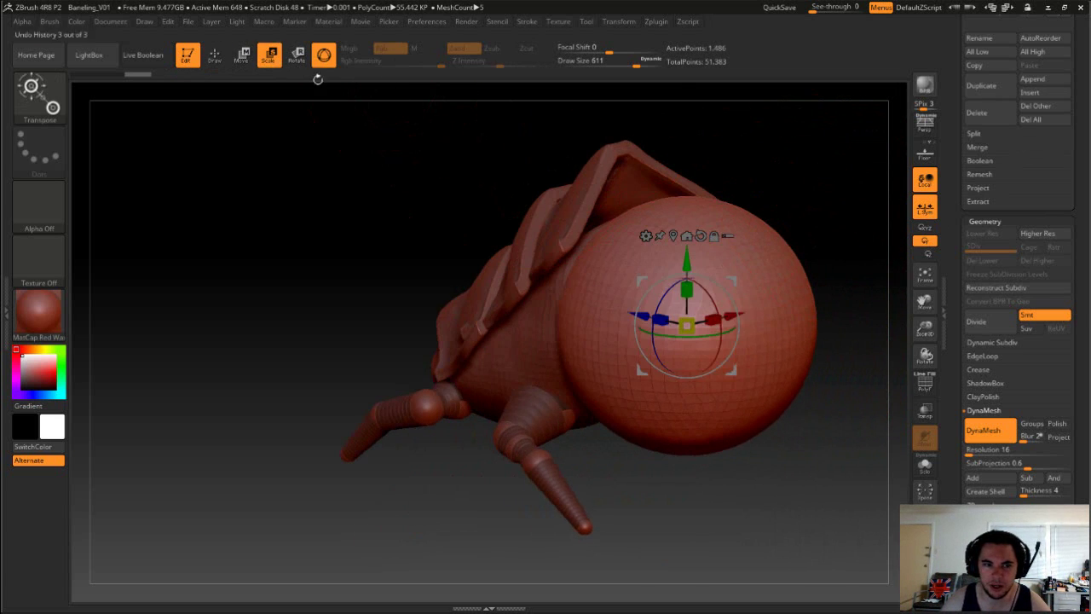
{"action": "left_click_drag", "start_coordinate": [787, 204], "coordinate": [751, 208]}
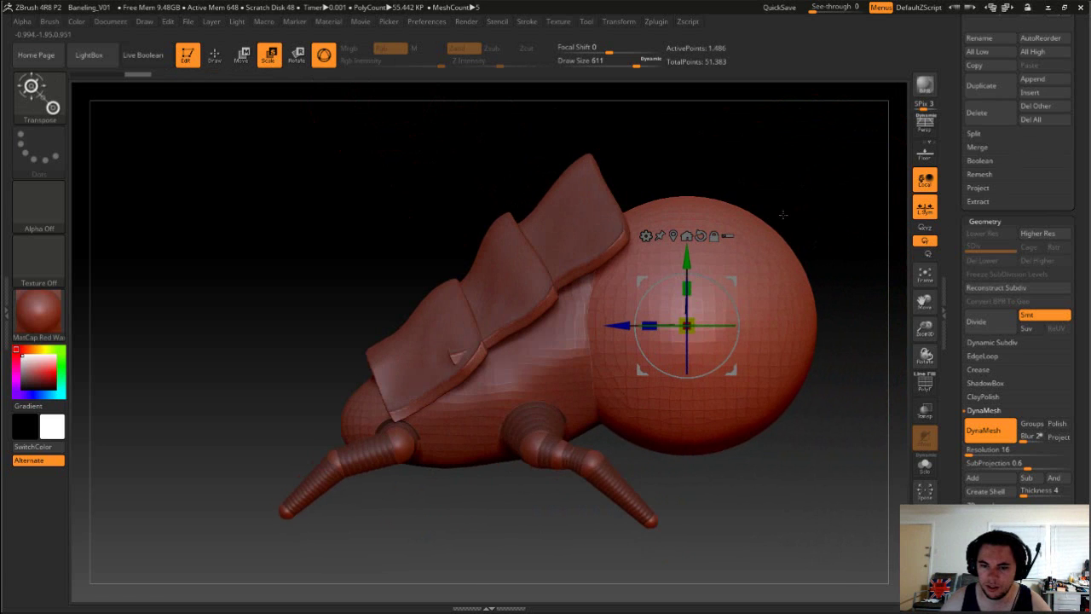
{"action": "left_click_drag", "start_coordinate": [685, 324], "coordinate": [695, 323]}
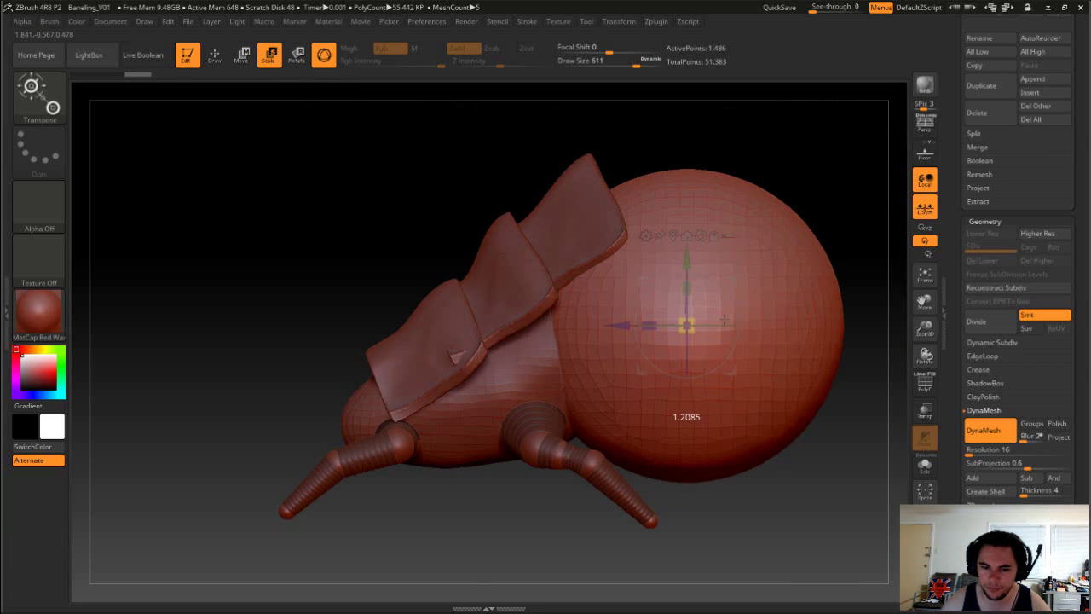
{"action": "key", "text": "w"}
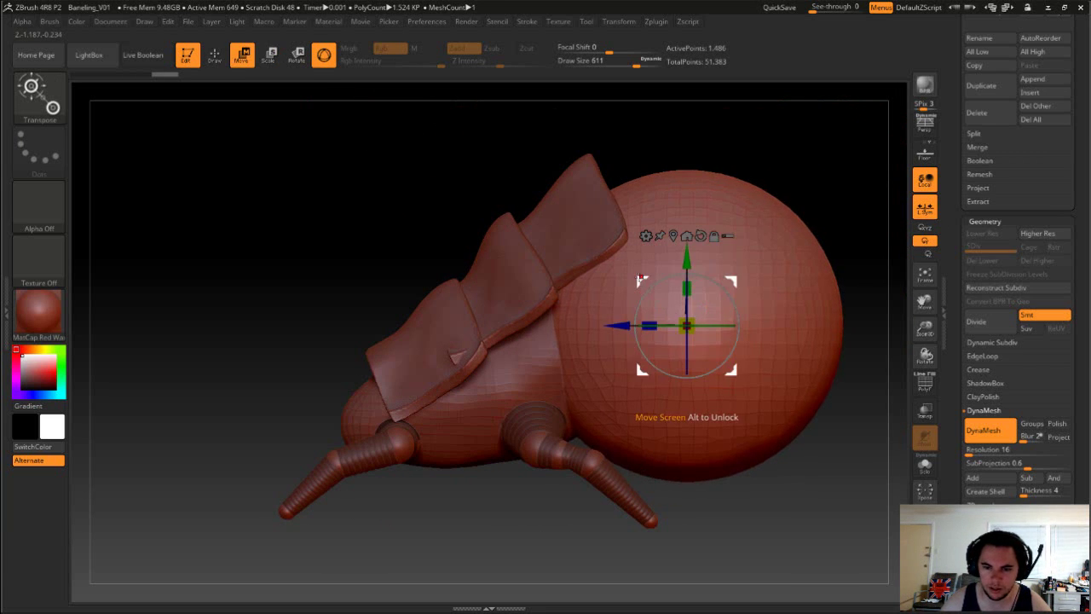
{"action": "left_click_drag", "start_coordinate": [682, 320], "coordinate": [675, 248]}
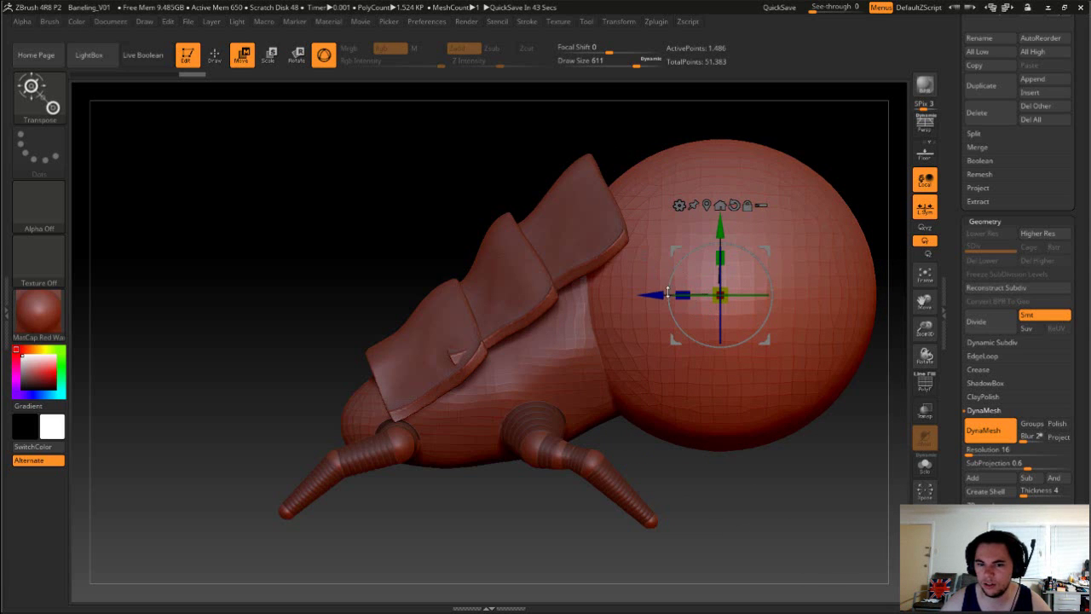
Slide the sphere along its depth axis against the back plates.
{"action": "left_click_drag", "start_coordinate": [655, 295], "coordinate": [662, 298]}
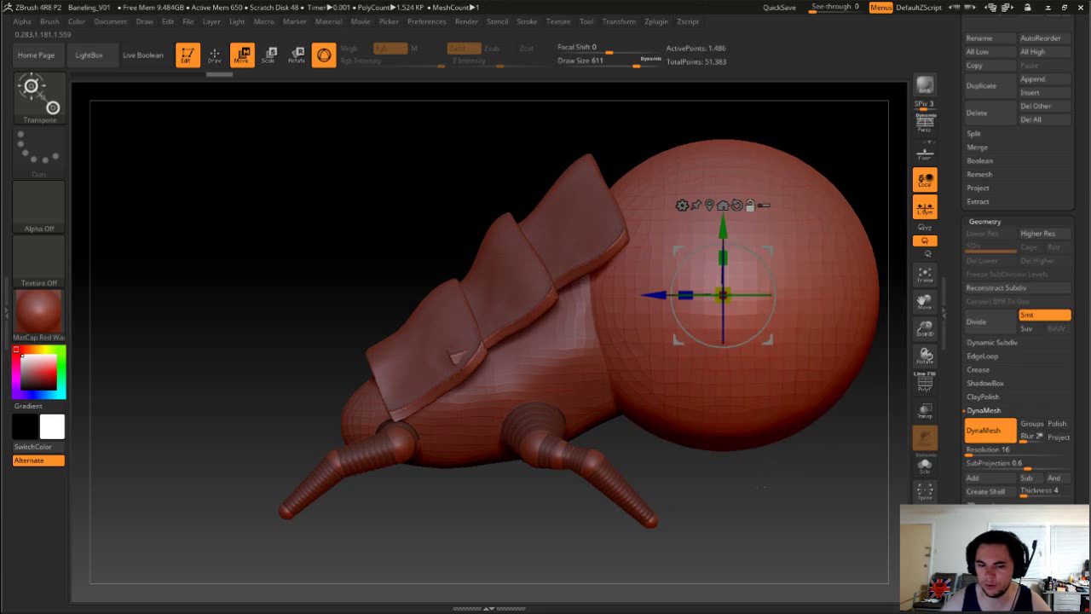
{"action": "mouse_move", "coordinate": [810, 529]}
{"action": "left_mouse_down", "text": "alt"}
{"action": "mouse_move", "coordinate": [801, 486]}
{"action": "mouse_move", "coordinate": [820, 457]}
{"action": "left_mouse_up", "text": "alt"}
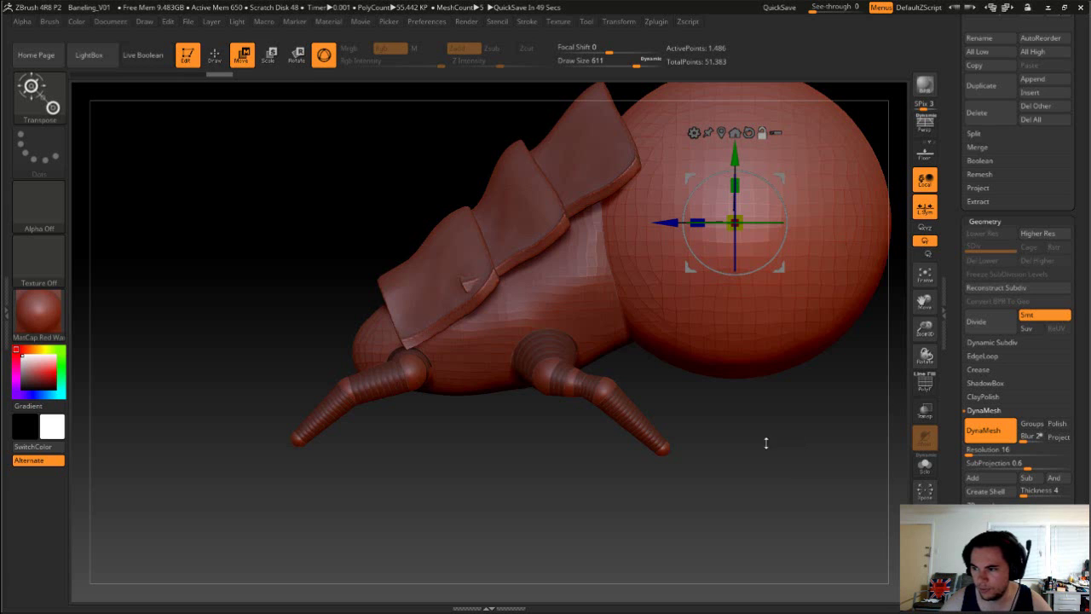
{"action": "mouse_move", "coordinate": [740, 447]}
{"action": "left_mouse_down"}
{"action": "mouse_move", "coordinate": [765, 444]}
{"action": "mouse_move", "coordinate": [770, 462]}
{"action": "mouse_move", "coordinate": [604, 400]}
{"action": "left_mouse_up"}
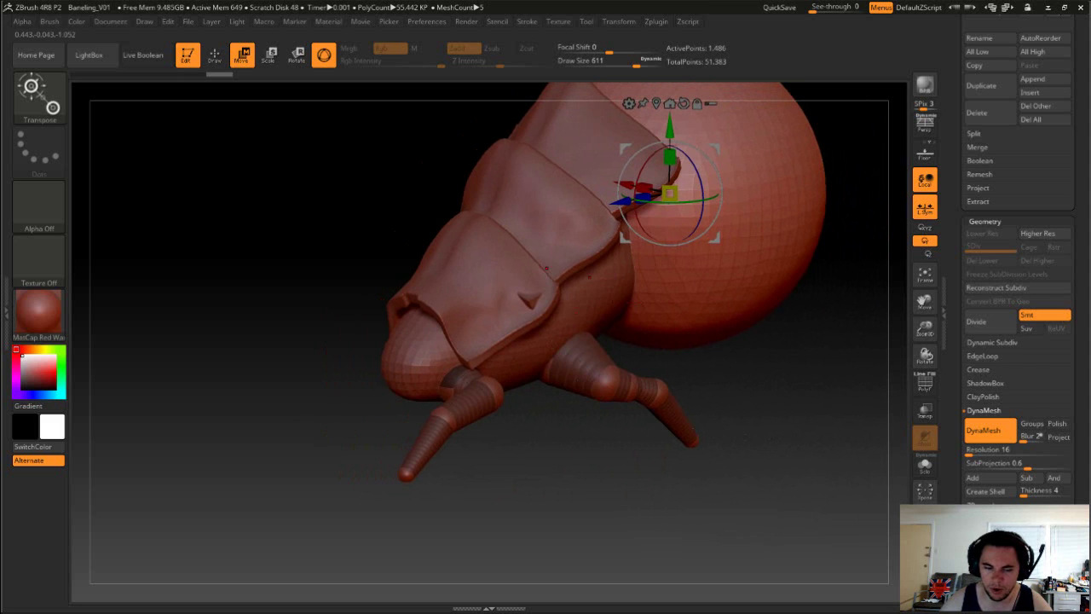
Delete the extra front leg subtool.
{"action": "left_click", "coordinate": [465, 375], "text": "alt"}
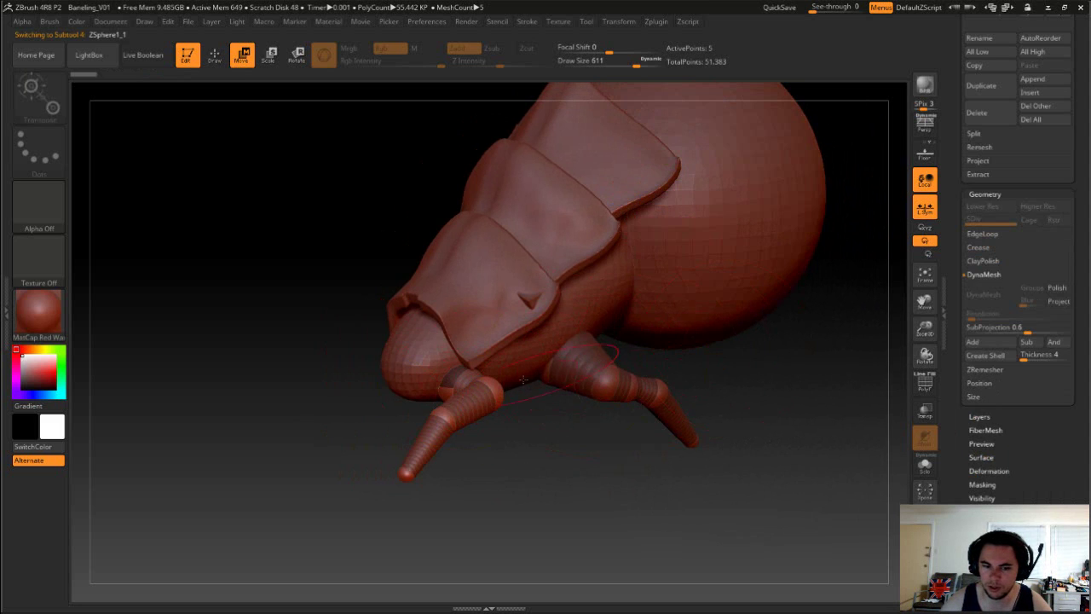
{"action": "left_click_drag", "start_coordinate": [463, 401], "coordinate": [477, 391]}
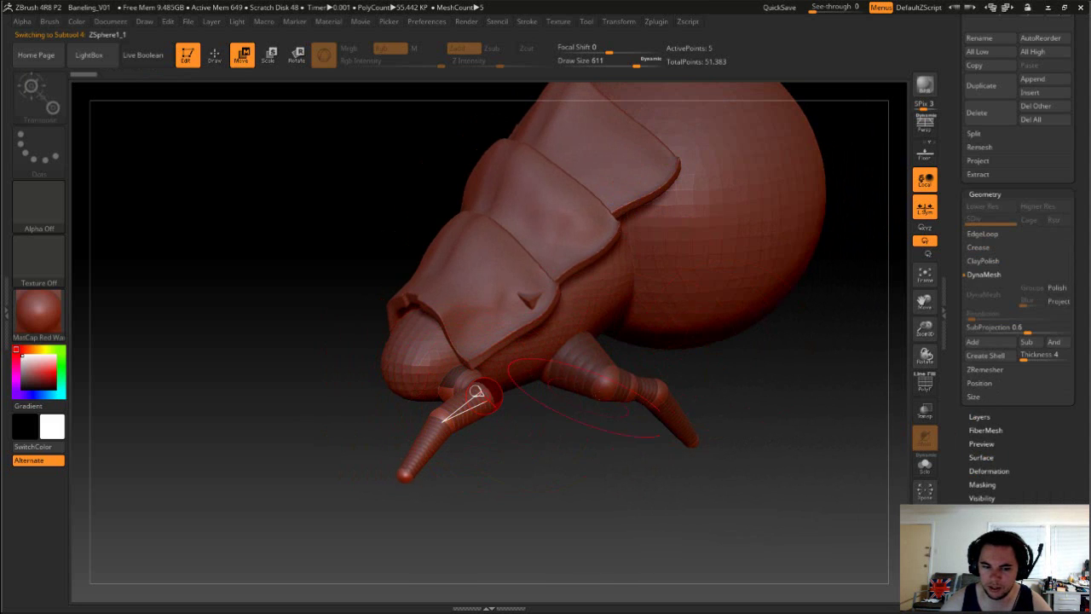
{"action": "left_click", "coordinate": [986, 120]}
{"action": "left_click", "coordinate": [886, 143]}
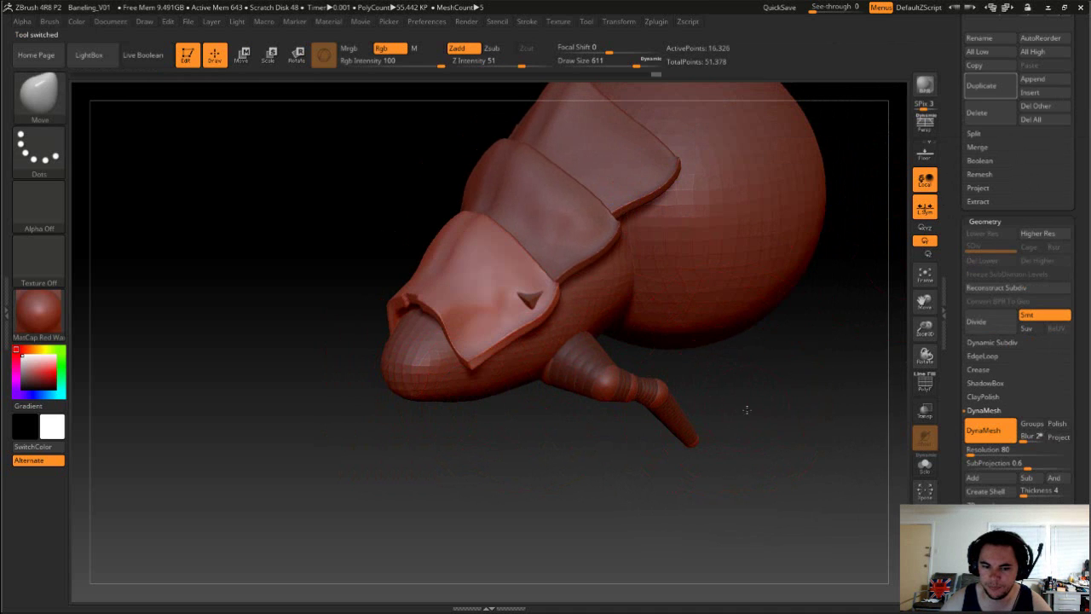
Select the remaining ZSphere leg and test a bend at its middle joint, then undo it.
{"action": "left_click", "coordinate": [558, 369], "text": "alt"}
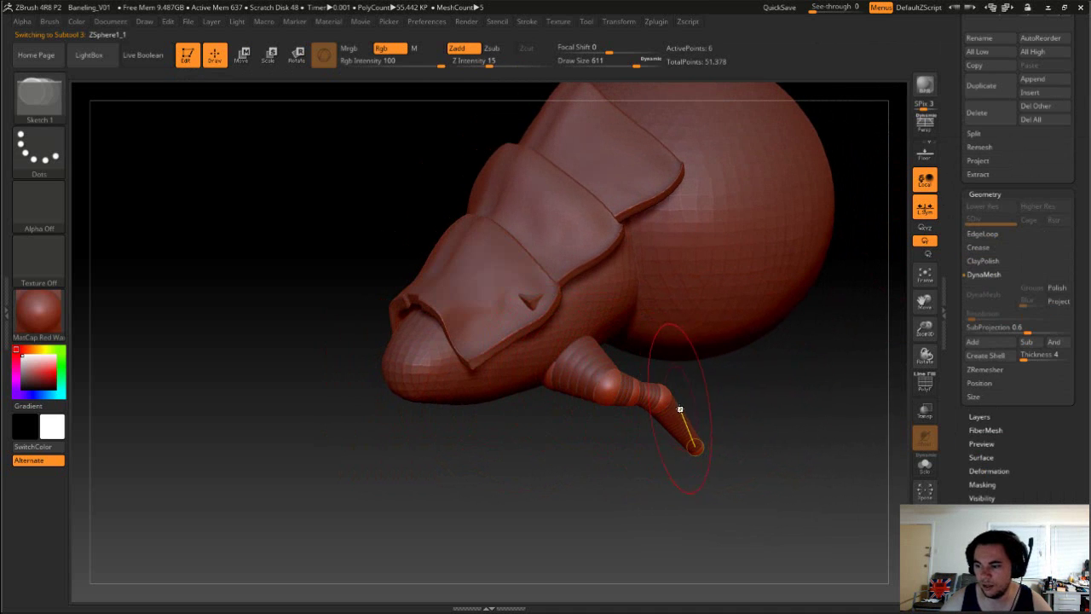
{"action": "left_click_drag", "start_coordinate": [787, 423], "coordinate": [712, 410]}
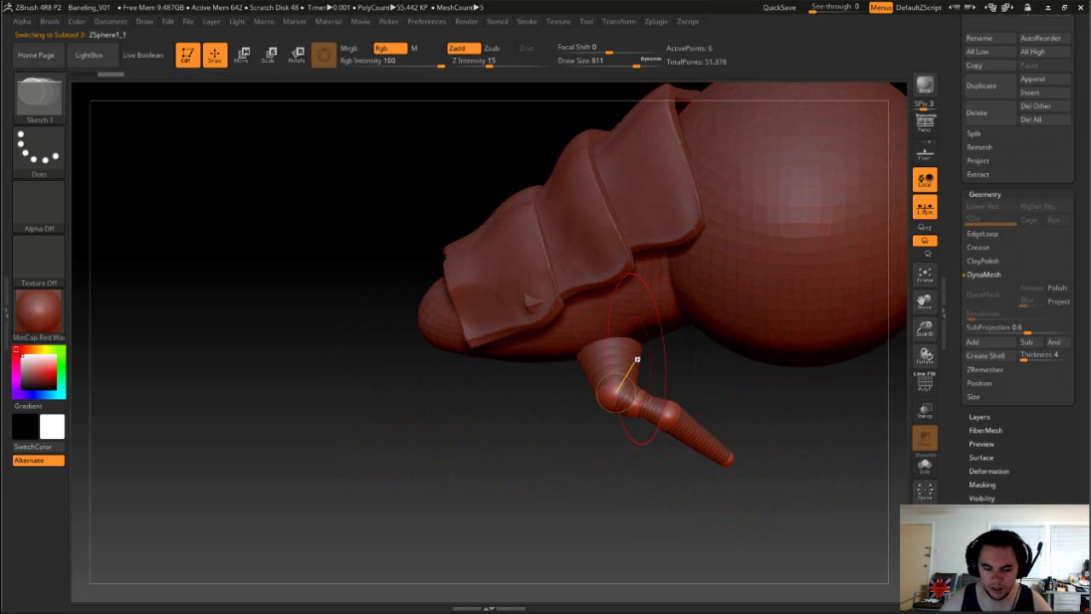
{"action": "key", "text": "w"}
{"action": "mouse_move", "coordinate": [613, 394]}
{"action": "left_mouse_down"}
{"action": "mouse_move", "coordinate": [617, 335]}
{"action": "mouse_move", "coordinate": [565, 390]}
{"action": "mouse_move", "coordinate": [608, 389]}
{"action": "left_mouse_up"}
{"action": "key", "text": "ctrl+z"}
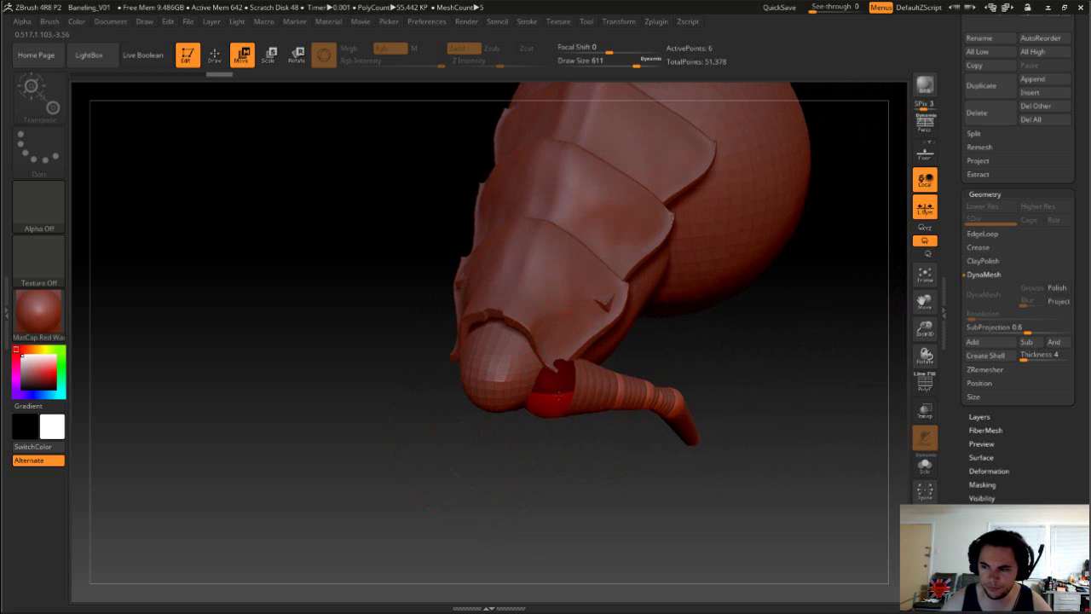
{"action": "left_click_drag", "start_coordinate": [648, 443], "coordinate": [904, 418]}
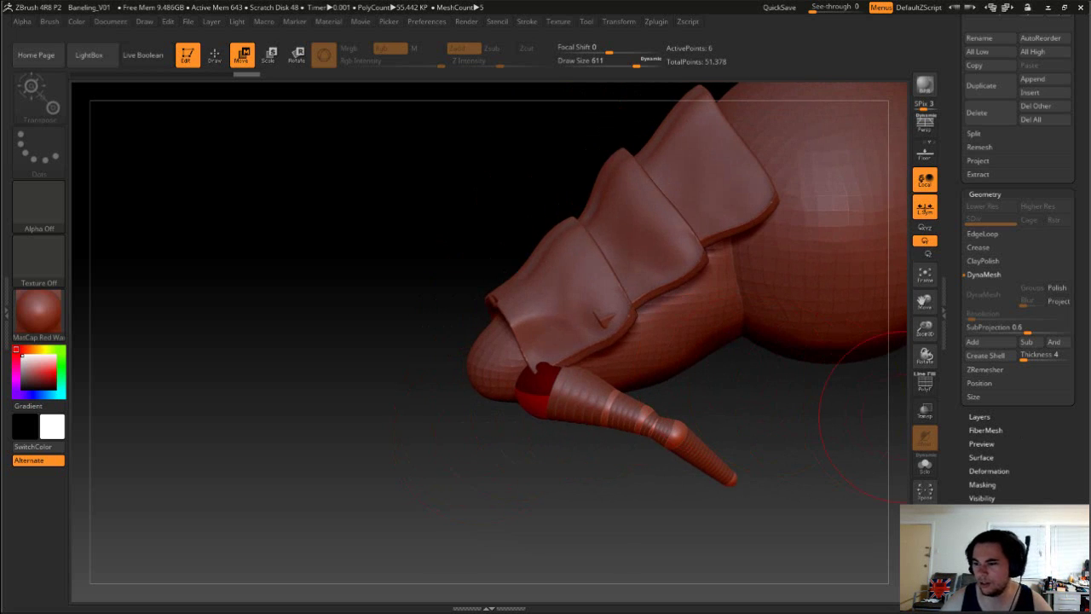
Move the leg's base joint right and down under the body, shrinking the brush.
{"action": "left_click_drag", "start_coordinate": [519, 381], "coordinate": [576, 365]}
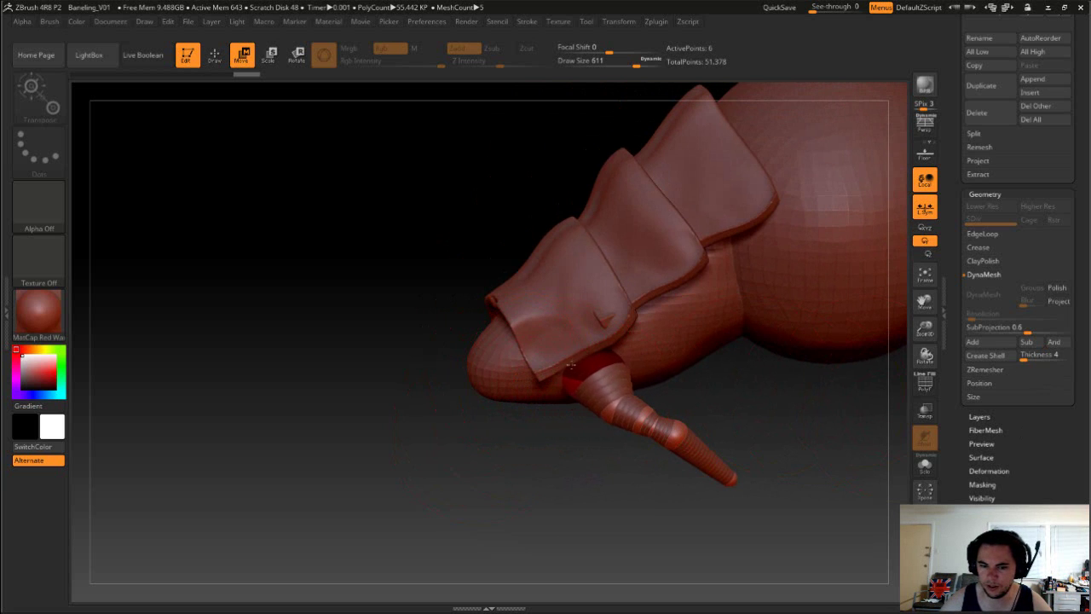
{"action": "left_click_drag", "start_coordinate": [731, 415], "coordinate": [721, 431]}
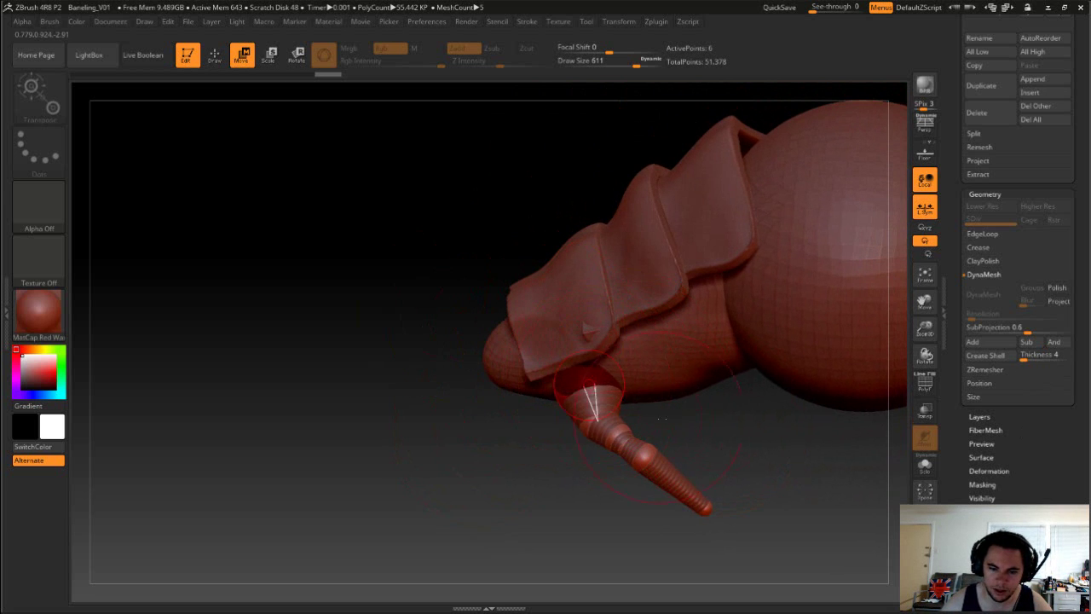
{"action": "left_click_drag", "start_coordinate": [699, 444], "coordinate": [740, 434]}
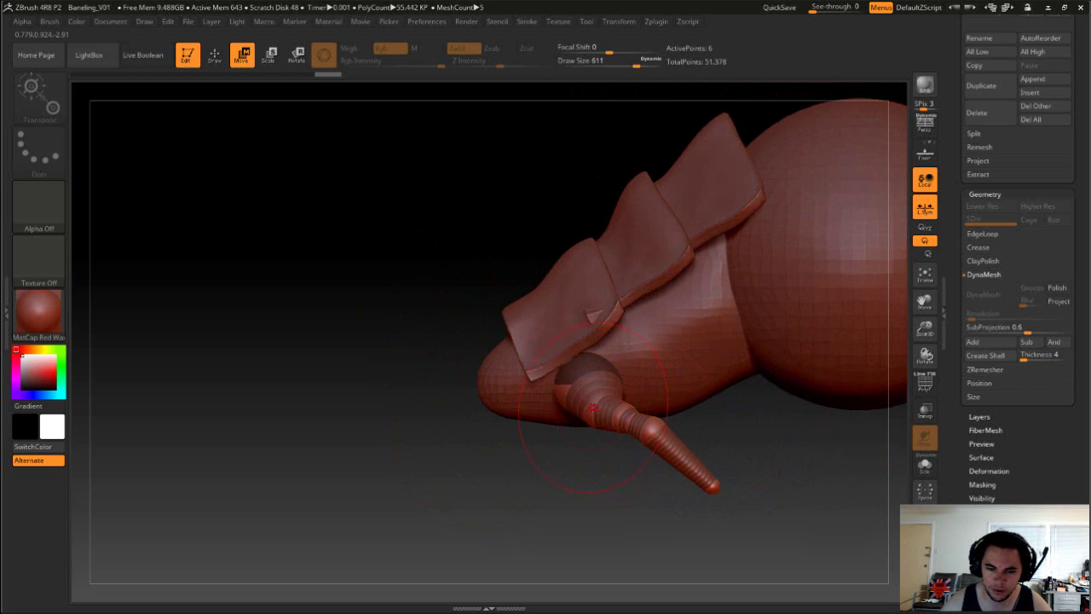
{"action": "key", "text": "s"}
{"action": "left_click_drag", "start_coordinate": [597, 473], "coordinate": [631, 468]}
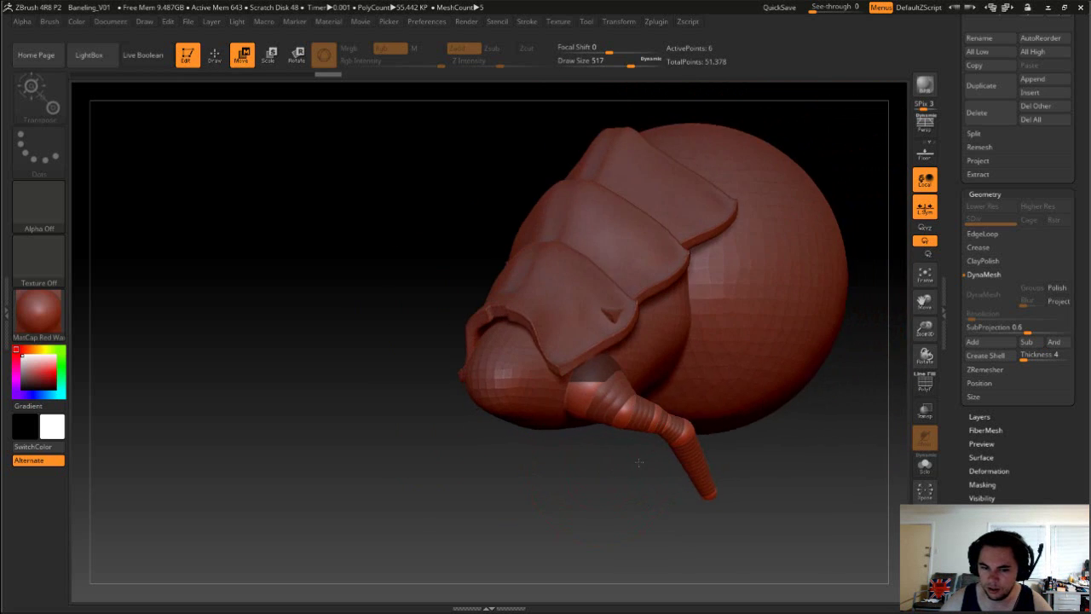
{"action": "mouse_move", "coordinate": [590, 390]}
{"action": "left_mouse_down"}
{"action": "mouse_move", "coordinate": [627, 419]}
{"action": "mouse_move", "coordinate": [595, 420]}
{"action": "mouse_move", "coordinate": [633, 432]}
{"action": "mouse_move", "coordinate": [623, 438]}
{"action": "left_mouse_up"}
{"action": "key", "text": "s"}
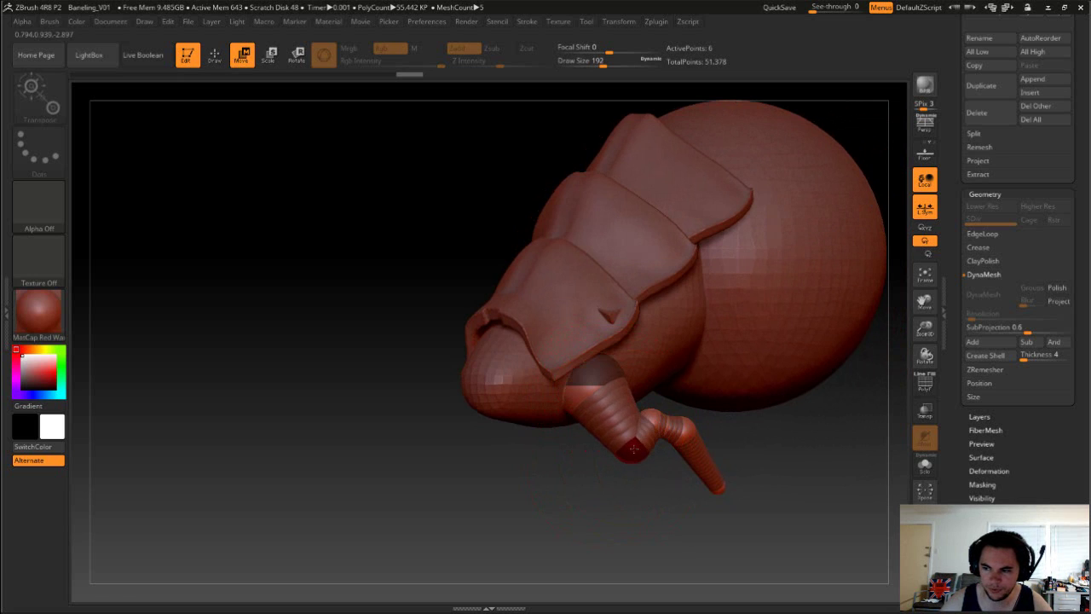
Bend the leg into a knee and stretch its tip down and to the right.
{"action": "left_click_drag", "start_coordinate": [593, 392], "coordinate": [631, 450]}
{"action": "left_click_drag", "start_coordinate": [646, 408], "coordinate": [675, 377]}
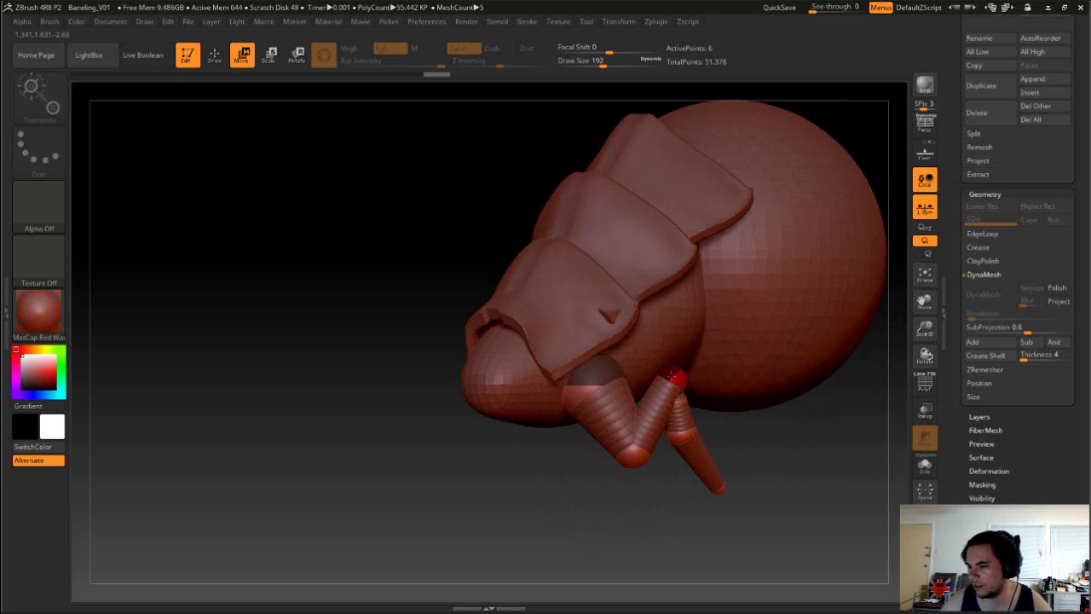
{"action": "mouse_move", "coordinate": [725, 435]}
{"action": "left_mouse_down"}
{"action": "mouse_move", "coordinate": [756, 455]}
{"action": "mouse_move", "coordinate": [734, 443]}
{"action": "left_mouse_up"}
{"action": "mouse_move", "coordinate": [656, 399]}
{"action": "left_mouse_down"}
{"action": "mouse_move", "coordinate": [635, 439]}
{"action": "mouse_move", "coordinate": [613, 430]}
{"action": "left_mouse_up"}
{"action": "mouse_move", "coordinate": [724, 478]}
{"action": "left_mouse_down"}
{"action": "mouse_move", "coordinate": [647, 445]}
{"action": "mouse_move", "coordinate": [650, 434]}
{"action": "mouse_move", "coordinate": [628, 438]}
{"action": "mouse_move", "coordinate": [646, 432]}
{"action": "mouse_move", "coordinate": [648, 452]}
{"action": "mouse_move", "coordinate": [729, 462]}
{"action": "mouse_move", "coordinate": [725, 521]}
{"action": "mouse_move", "coordinate": [784, 424]}
{"action": "left_mouse_up"}
{"action": "mouse_move", "coordinate": [723, 520]}
{"action": "left_mouse_down"}
{"action": "mouse_move", "coordinate": [760, 469]}
{"action": "mouse_move", "coordinate": [733, 495]}
{"action": "mouse_move", "coordinate": [700, 503]}
{"action": "mouse_move", "coordinate": [602, 505]}
{"action": "mouse_move", "coordinate": [631, 546]}
{"action": "mouse_move", "coordinate": [648, 529]}
{"action": "mouse_move", "coordinate": [596, 503]}
{"action": "mouse_move", "coordinate": [640, 499]}
{"action": "mouse_move", "coordinate": [700, 548]}
{"action": "mouse_move", "coordinate": [589, 582]}
{"action": "mouse_move", "coordinate": [586, 597]}
{"action": "left_mouse_up"}
{"action": "mouse_move", "coordinate": [631, 546]}
{"action": "left_mouse_down"}
{"action": "mouse_move", "coordinate": [653, 496]}
{"action": "mouse_move", "coordinate": [740, 494]}
{"action": "mouse_move", "coordinate": [540, 420]}
{"action": "left_mouse_up"}
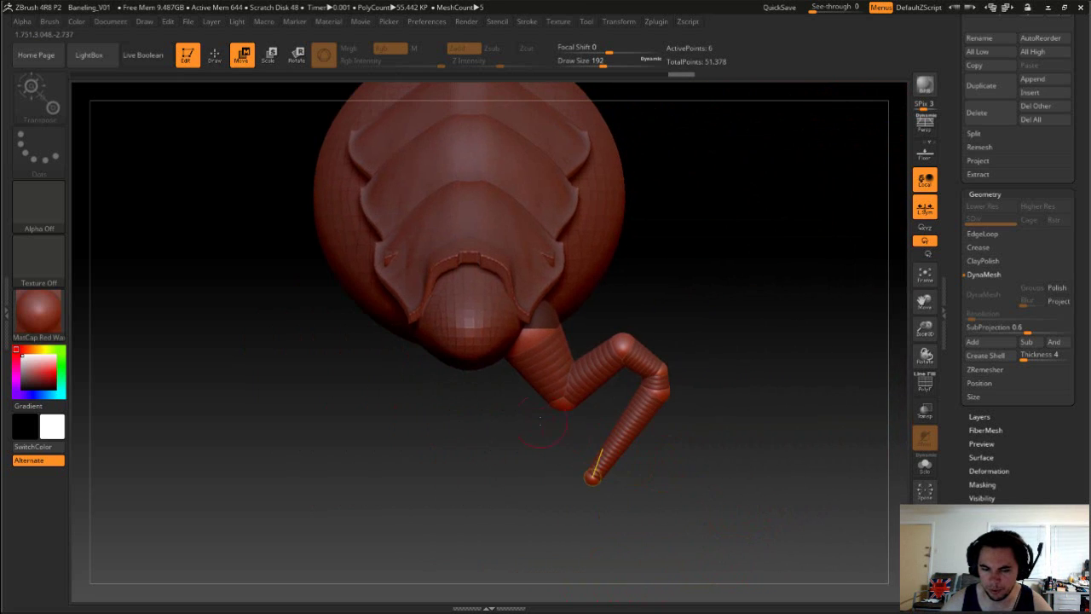
{"action": "left_click_drag", "start_coordinate": [593, 478], "coordinate": [669, 465]}
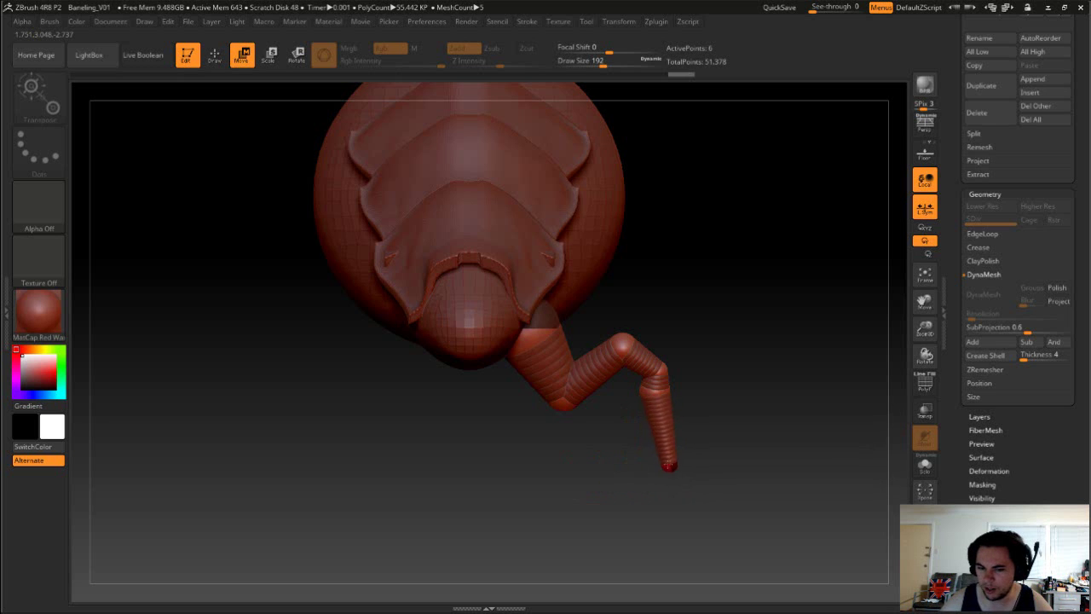
{"action": "mouse_move", "coordinate": [706, 412]}
{"action": "left_mouse_down"}
{"action": "mouse_move", "coordinate": [734, 437]}
{"action": "mouse_move", "coordinate": [791, 391]}
{"action": "mouse_move", "coordinate": [806, 409]}
{"action": "left_mouse_up"}
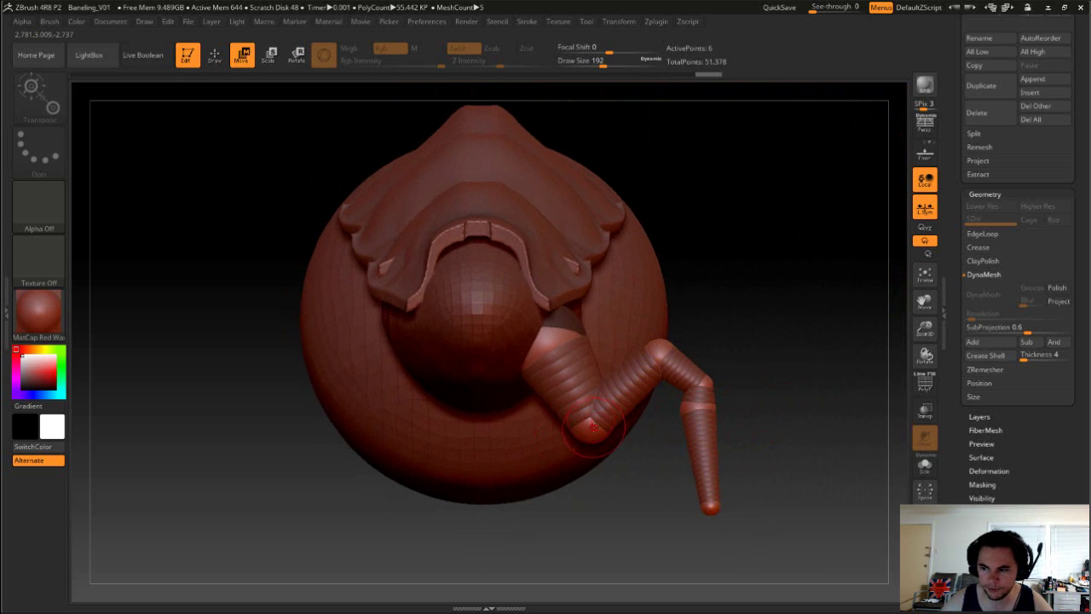
{"action": "left_click_drag", "start_coordinate": [808, 348], "coordinate": [687, 399]}
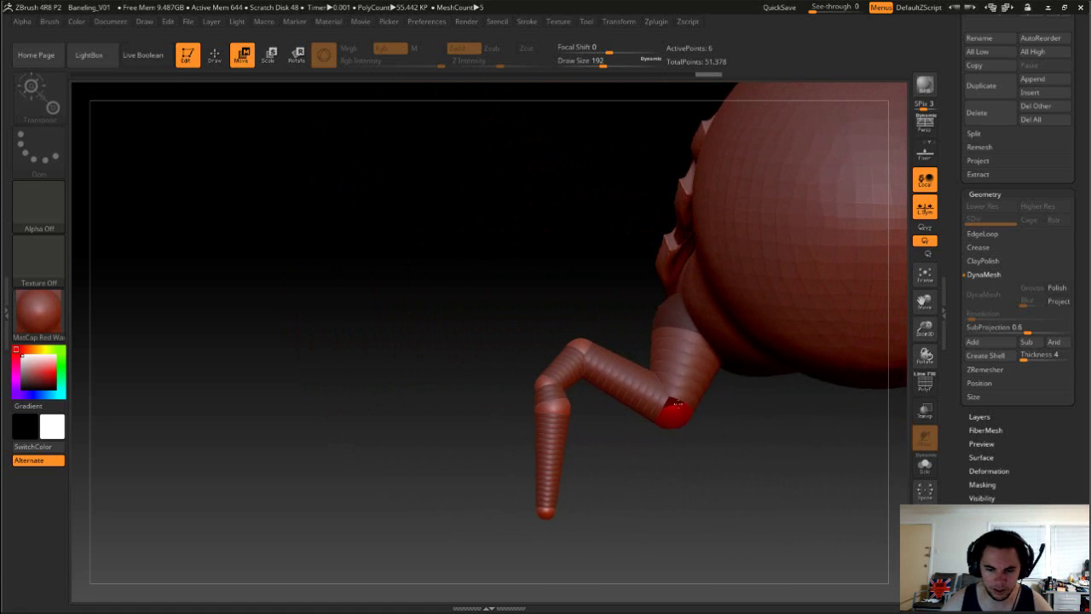
Swing the thigh down to lower the knee and shift the lower leg right.
{"action": "key", "text": "e"}
{"action": "mouse_move", "coordinate": [678, 408]}
{"action": "left_mouse_down"}
{"action": "mouse_move", "coordinate": [580, 345]}
{"action": "mouse_move", "coordinate": [546, 384]}
{"action": "left_mouse_up"}
{"action": "key", "text": "w"}
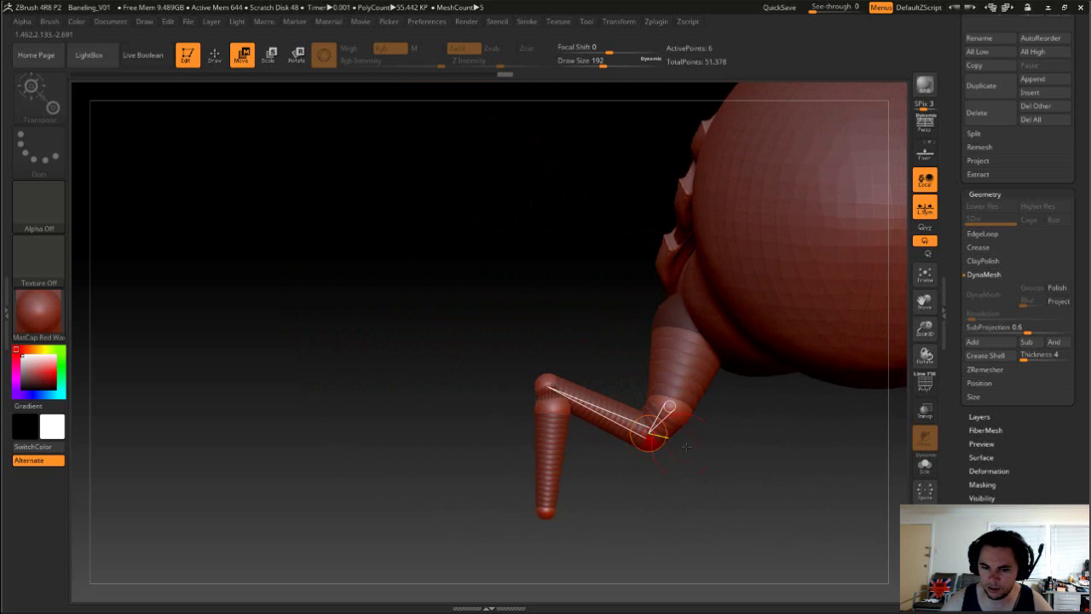
{"action": "mouse_move", "coordinate": [656, 448]}
{"action": "left_mouse_down"}
{"action": "mouse_move", "coordinate": [660, 377]}
{"action": "mouse_move", "coordinate": [704, 443]}
{"action": "left_mouse_up"}
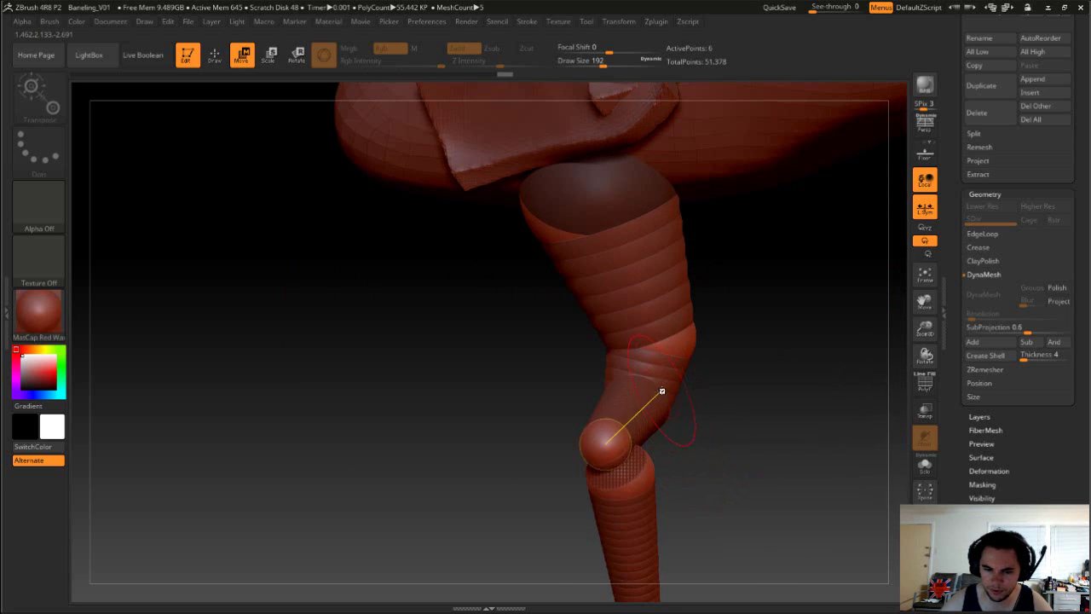
{"action": "mouse_move", "coordinate": [662, 390]}
{"action": "left_mouse_down"}
{"action": "mouse_move", "coordinate": [662, 339]}
{"action": "mouse_move", "coordinate": [622, 344]}
{"action": "mouse_move", "coordinate": [677, 336]}
{"action": "left_mouse_up"}
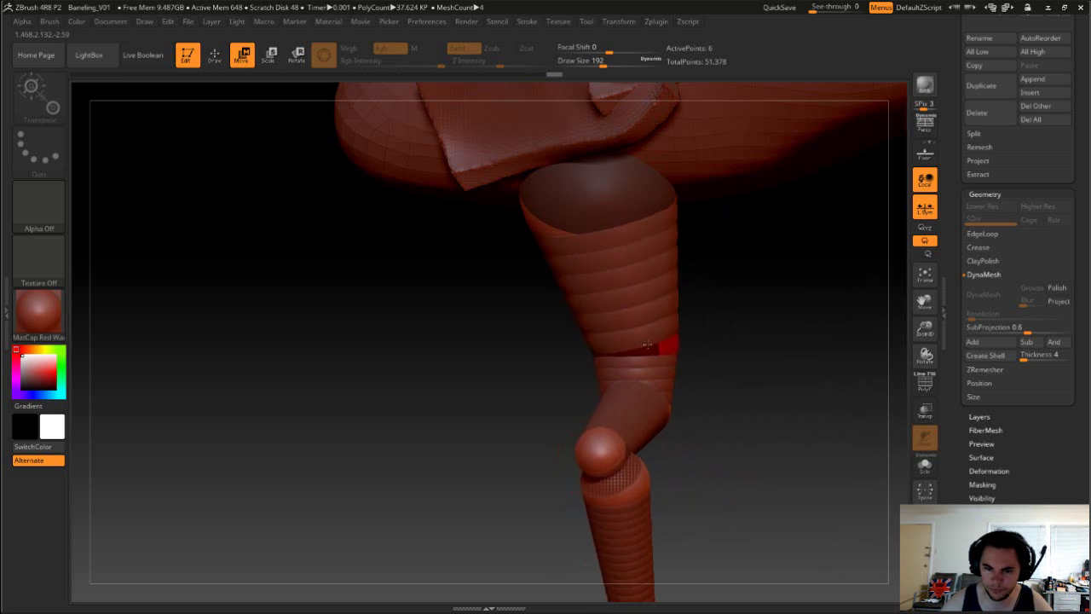
{"action": "left_click_drag", "start_coordinate": [598, 187], "coordinate": [651, 369]}
{"action": "mouse_move", "coordinate": [651, 368]}
{"action": "right_mouse_down"}
{"action": "mouse_move", "coordinate": [458, 318]}
{"action": "mouse_move", "coordinate": [667, 368]}
{"action": "mouse_move", "coordinate": [597, 341]}
{"action": "mouse_move", "coordinate": [591, 366]}
{"action": "right_mouse_up"}
Redraw an action line along the lower leg and bend it upward at the knee.
{"action": "key", "text": "e"}
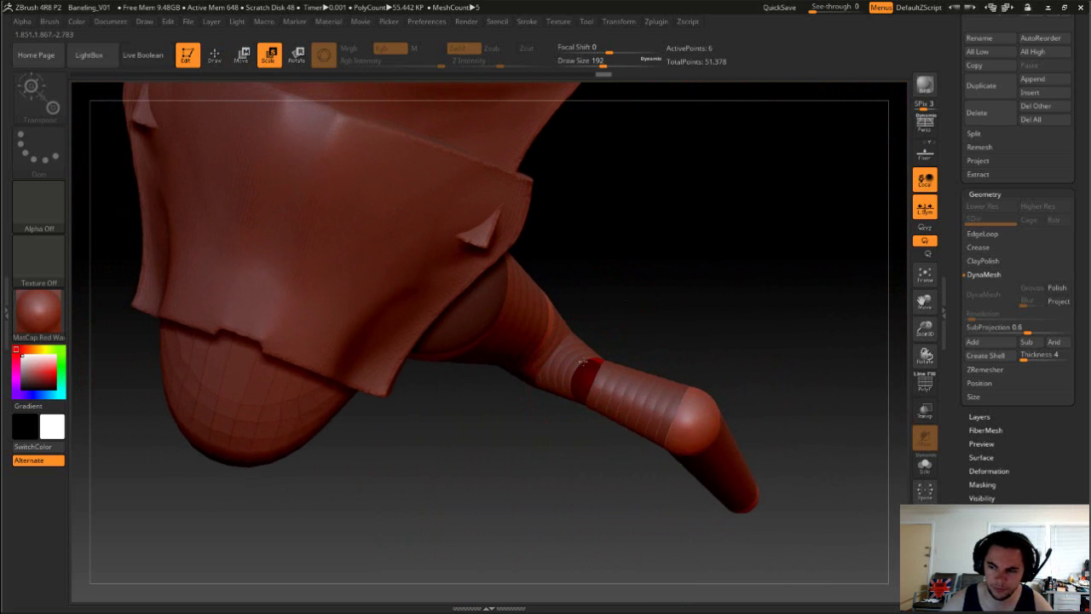
{"action": "left_click_drag", "start_coordinate": [556, 353], "coordinate": [670, 390]}
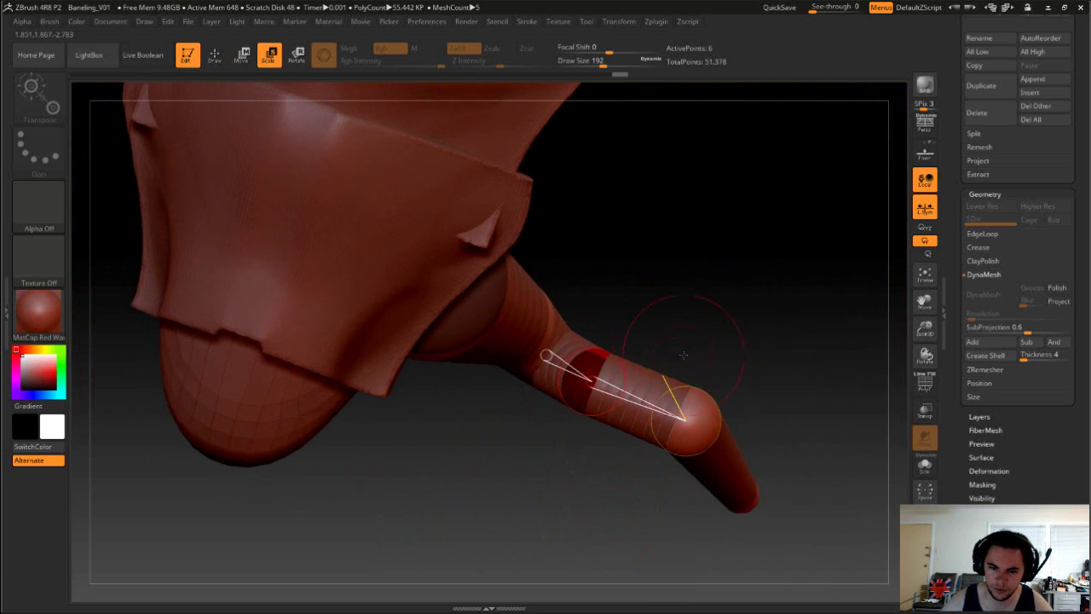
{"action": "mouse_move", "coordinate": [653, 341]}
{"action": "right_mouse_down"}
{"action": "mouse_move", "coordinate": [724, 350]}
{"action": "mouse_move", "coordinate": [733, 237]}
{"action": "mouse_move", "coordinate": [646, 433]}
{"action": "right_mouse_up"}
{"action": "key", "text": "w"}
{"action": "left_click_drag", "start_coordinate": [538, 416], "coordinate": [602, 376]}
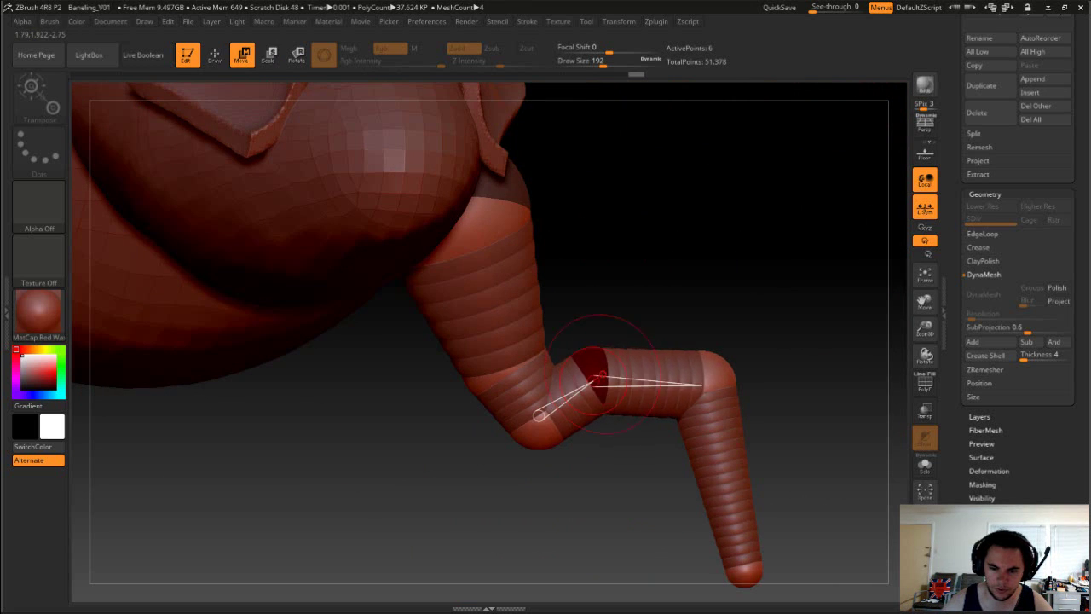
{"action": "left_click_drag", "start_coordinate": [707, 373], "coordinate": [699, 340]}
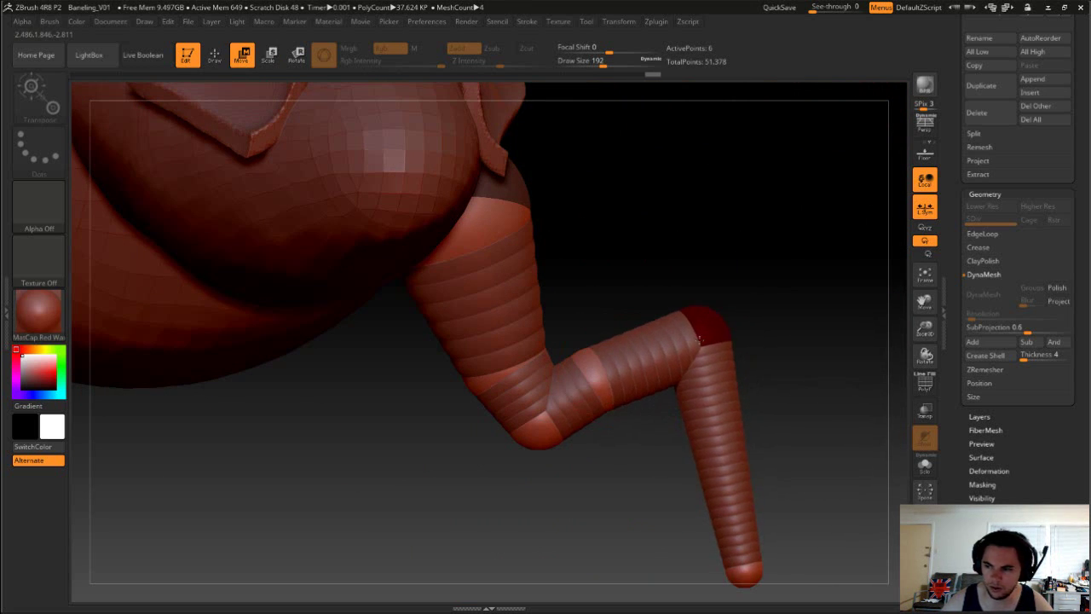
{"action": "mouse_move", "coordinate": [699, 339]}
{"action": "right_mouse_down"}
{"action": "mouse_move", "coordinate": [646, 412]}
{"action": "mouse_move", "coordinate": [658, 365]}
{"action": "right_mouse_up"}
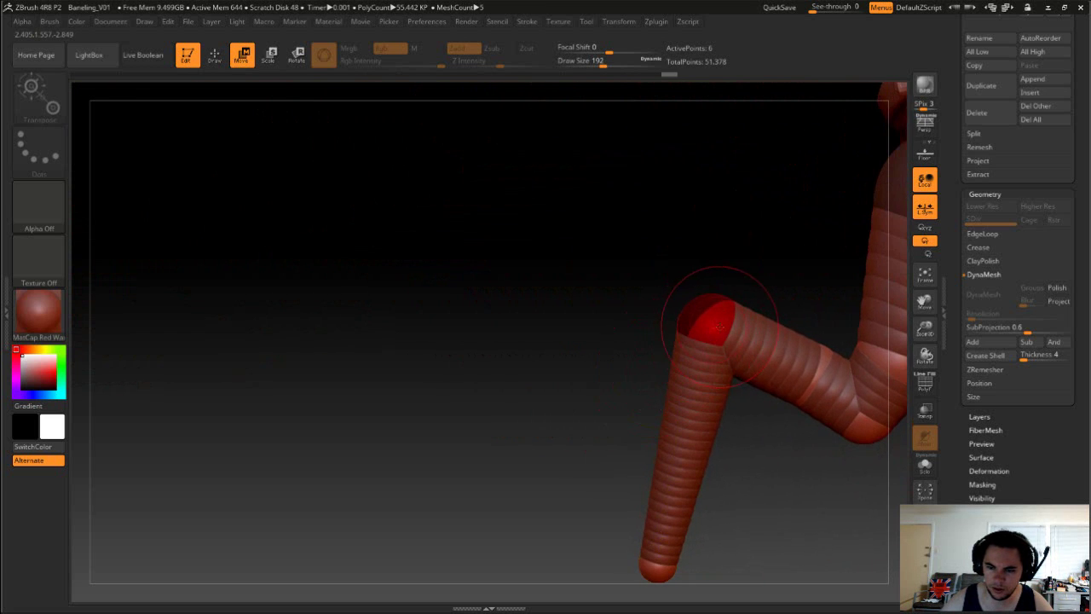
Pull the knee joint up and right and swing the foot end up and left.
{"action": "key", "text": "e"}
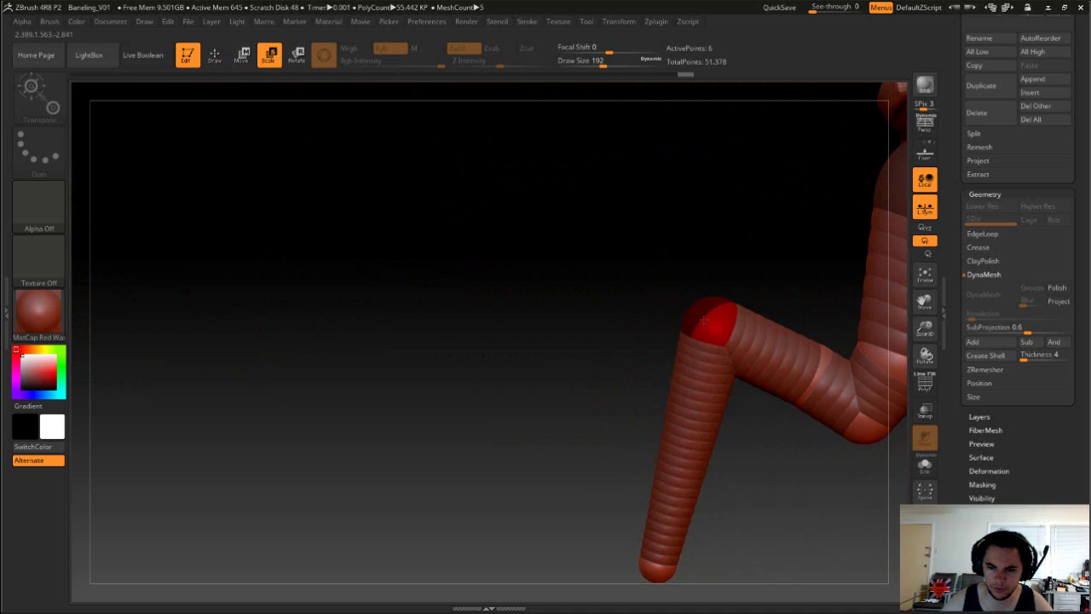
{"action": "key", "text": "w"}
{"action": "left_click_drag", "start_coordinate": [707, 324], "coordinate": [735, 314]}
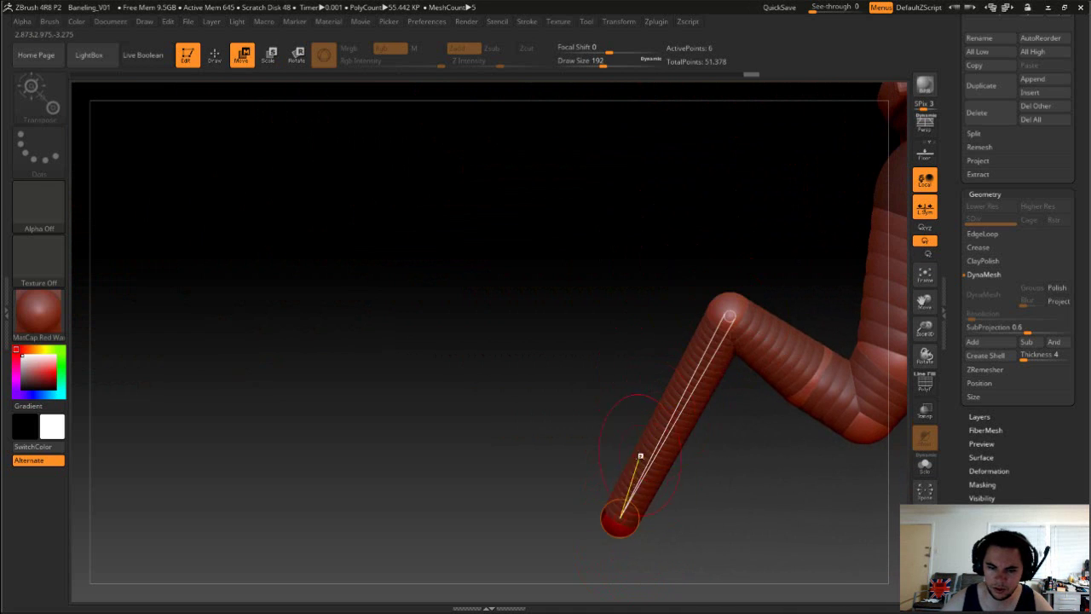
{"action": "mouse_move", "coordinate": [657, 557]}
{"action": "left_mouse_down"}
{"action": "mouse_move", "coordinate": [660, 398]}
{"action": "mouse_move", "coordinate": [621, 336]}
{"action": "left_mouse_up"}
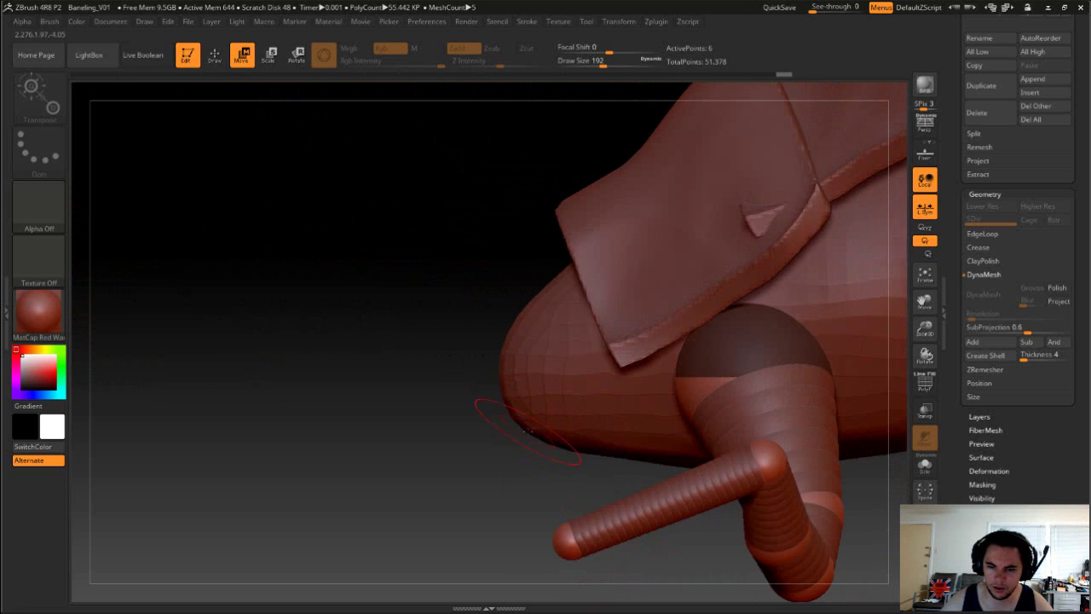
{"action": "left_click_drag", "start_coordinate": [560, 524], "coordinate": [732, 442]}
{"action": "right_click_drag", "start_coordinate": [731, 442], "coordinate": [564, 402]}
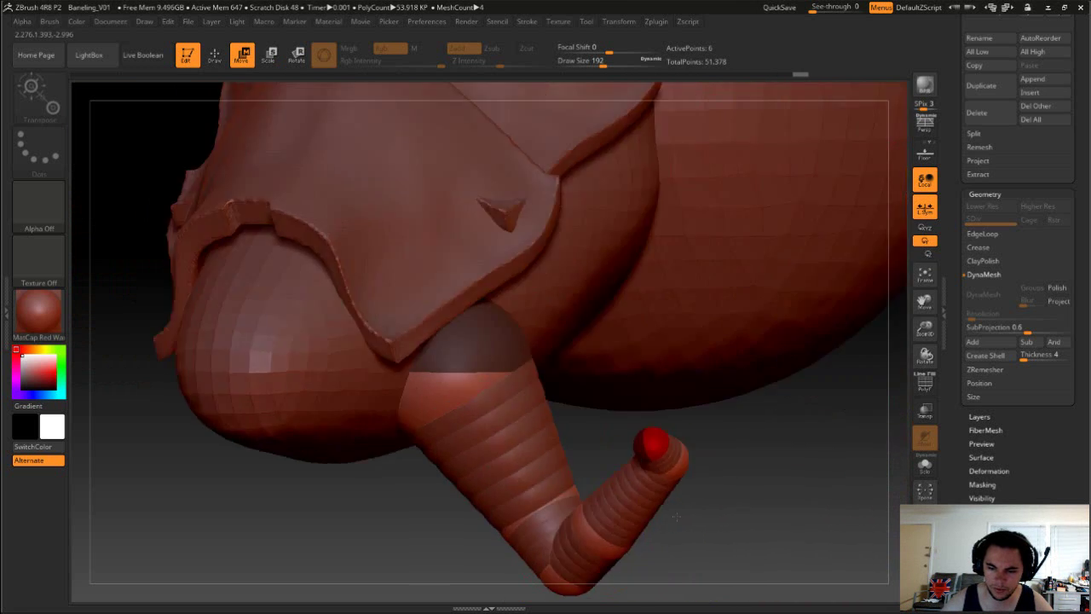
{"action": "left_click_drag", "start_coordinate": [563, 402], "coordinate": [627, 401]}
{"action": "key", "text": "s"}
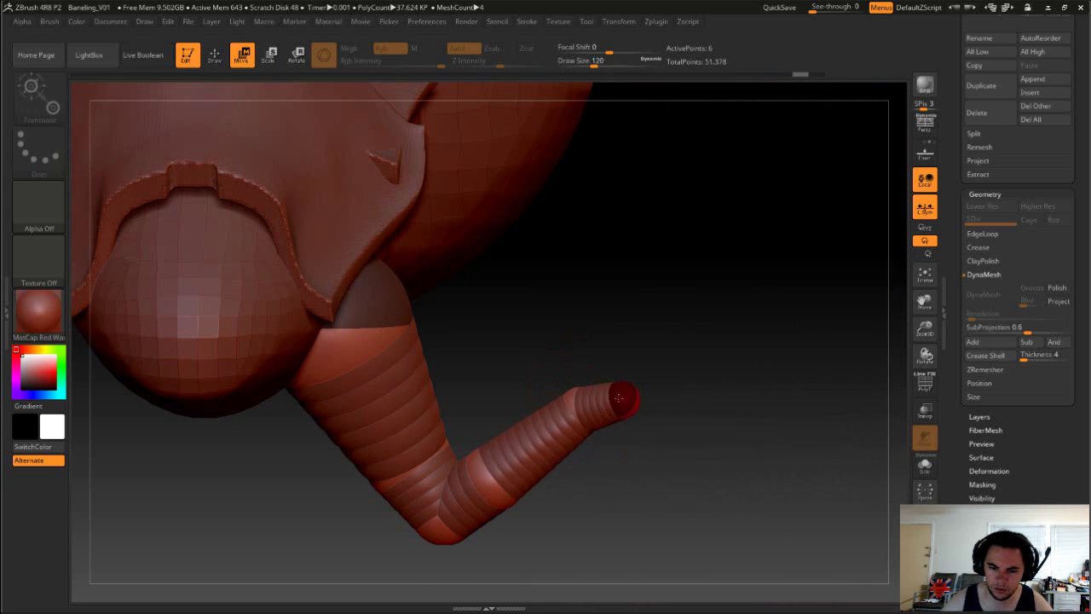
{"action": "right_click_drag", "start_coordinate": [563, 408], "coordinate": [609, 411]}
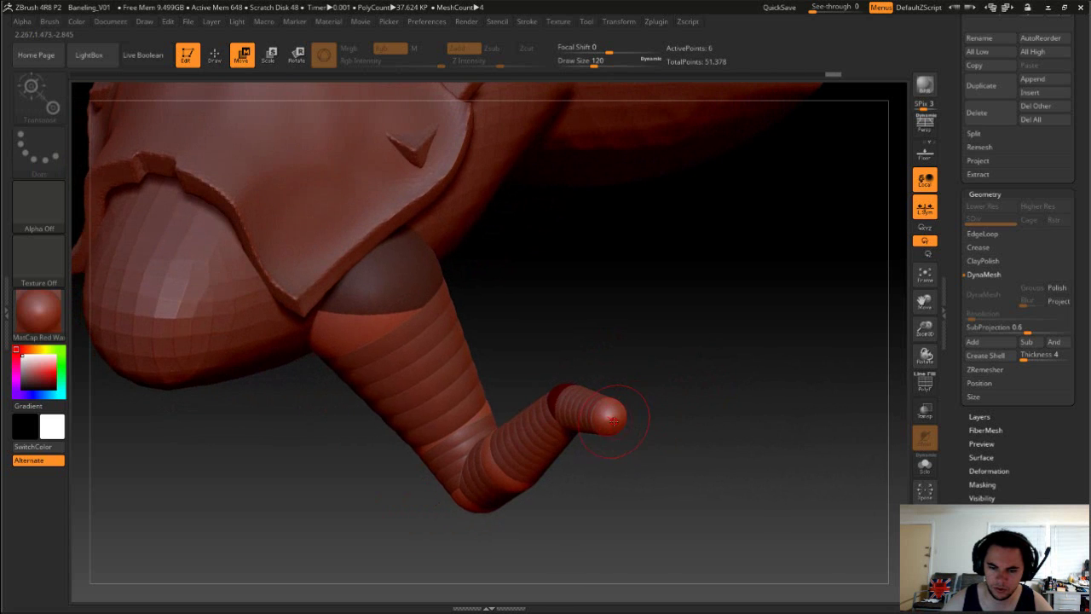
{"action": "key", "text": "e"}
{"action": "left_click_drag", "start_coordinate": [563, 402], "coordinate": [608, 413]}
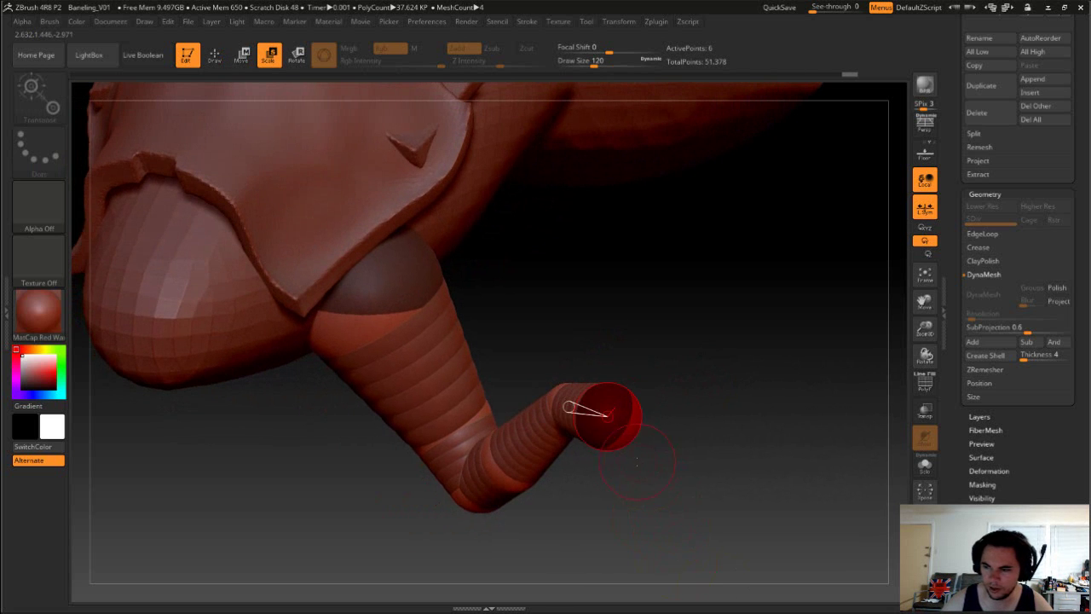
{"action": "right_click_drag", "start_coordinate": [609, 413], "coordinate": [682, 378]}
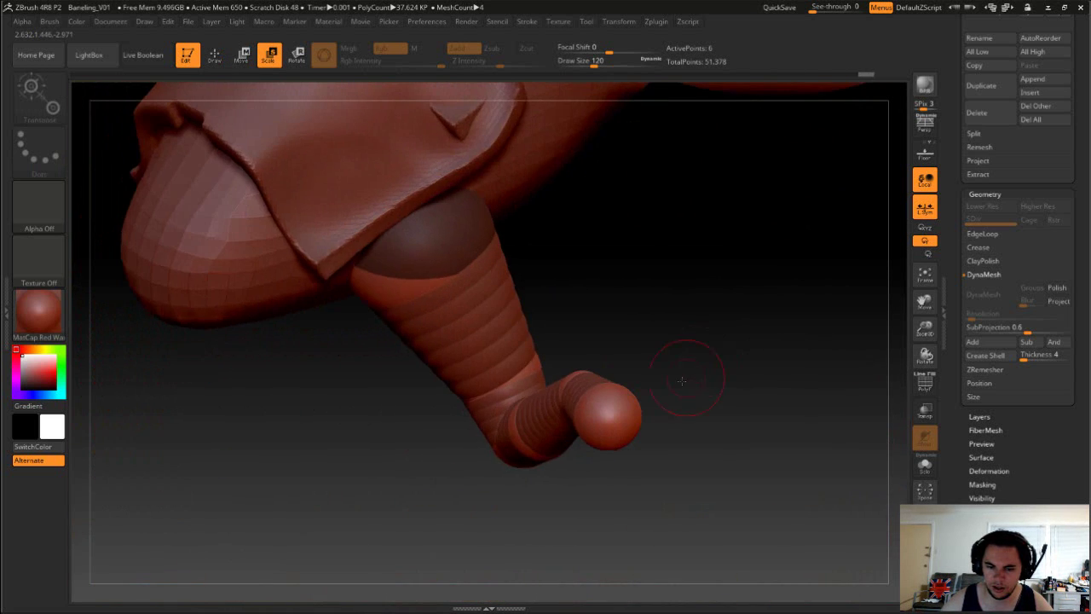
{"action": "right_click_drag", "start_coordinate": [629, 416], "coordinate": [663, 380]}
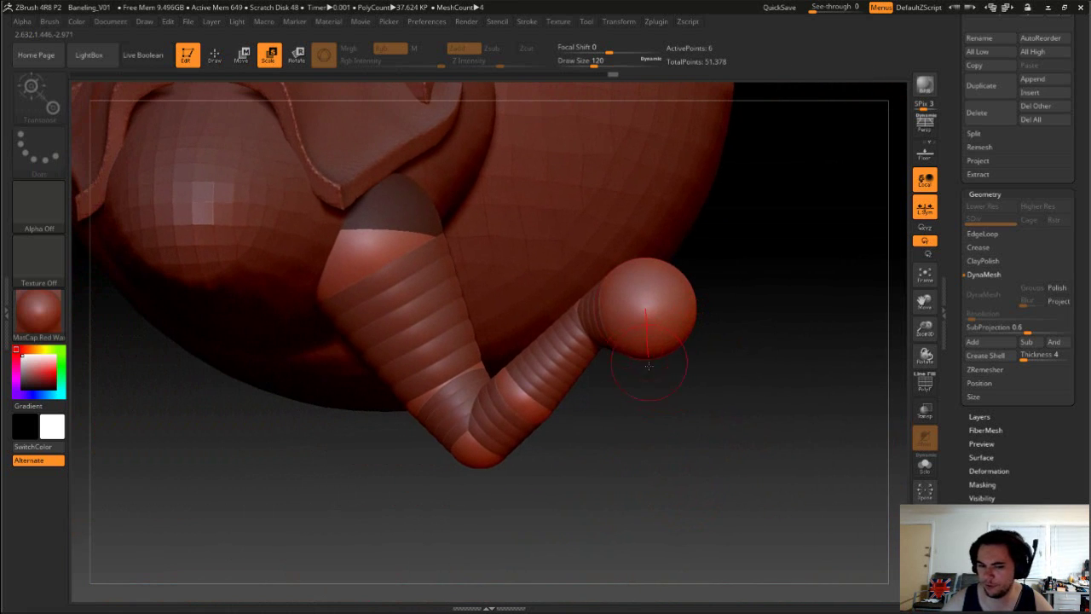
{"action": "mouse_move", "coordinate": [633, 467]}
{"action": "right_mouse_down"}
{"action": "mouse_move", "coordinate": [670, 567]}
{"action": "mouse_move", "coordinate": [721, 455]}
{"action": "mouse_move", "coordinate": [743, 419]}
{"action": "mouse_move", "coordinate": [755, 419]}
{"action": "mouse_move", "coordinate": [738, 415]}
{"action": "right_mouse_up"}
Resize the brush and straighten the upper leg segment with Transpose Move.
{"action": "key", "text": "s"}
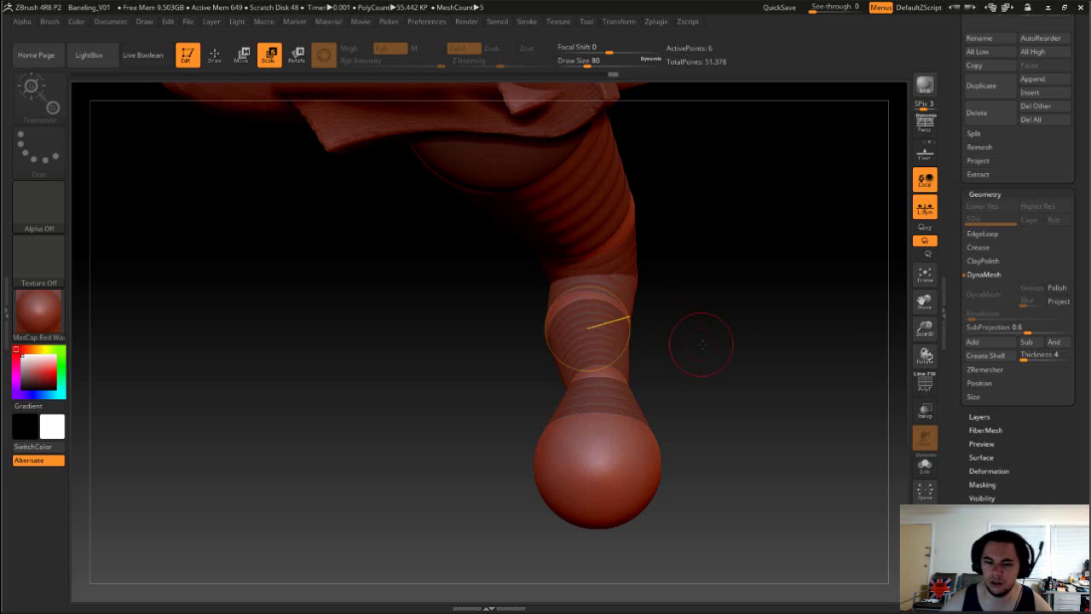
{"action": "left_click_drag", "start_coordinate": [699, 348], "coordinate": [615, 391]}
{"action": "left_click_drag", "start_coordinate": [683, 334], "coordinate": [648, 320]}
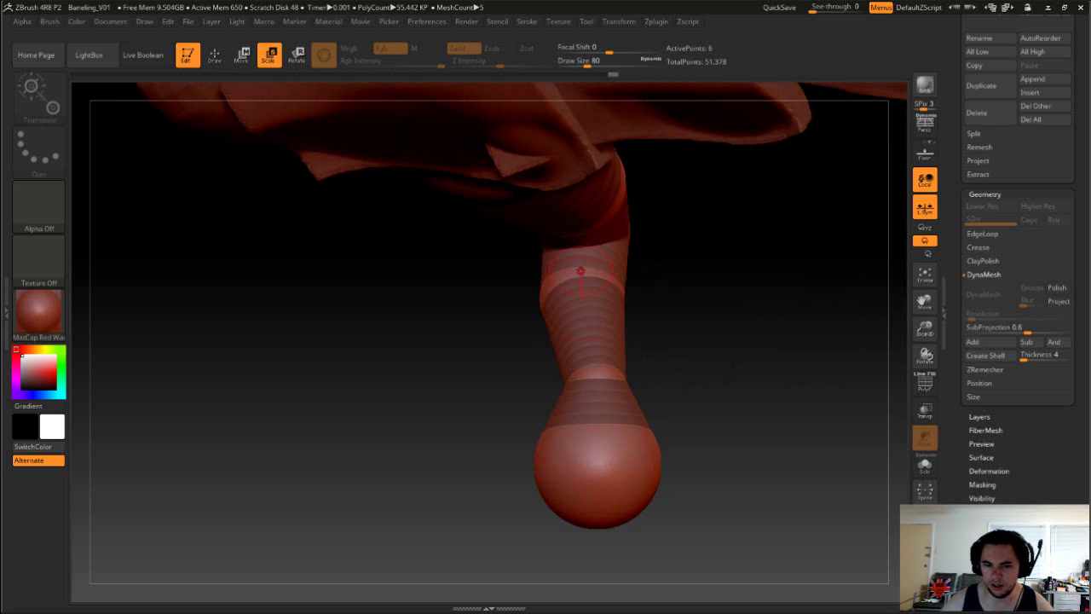
{"action": "left_click_drag", "start_coordinate": [590, 280], "coordinate": [595, 300], "text": "ctrl"}
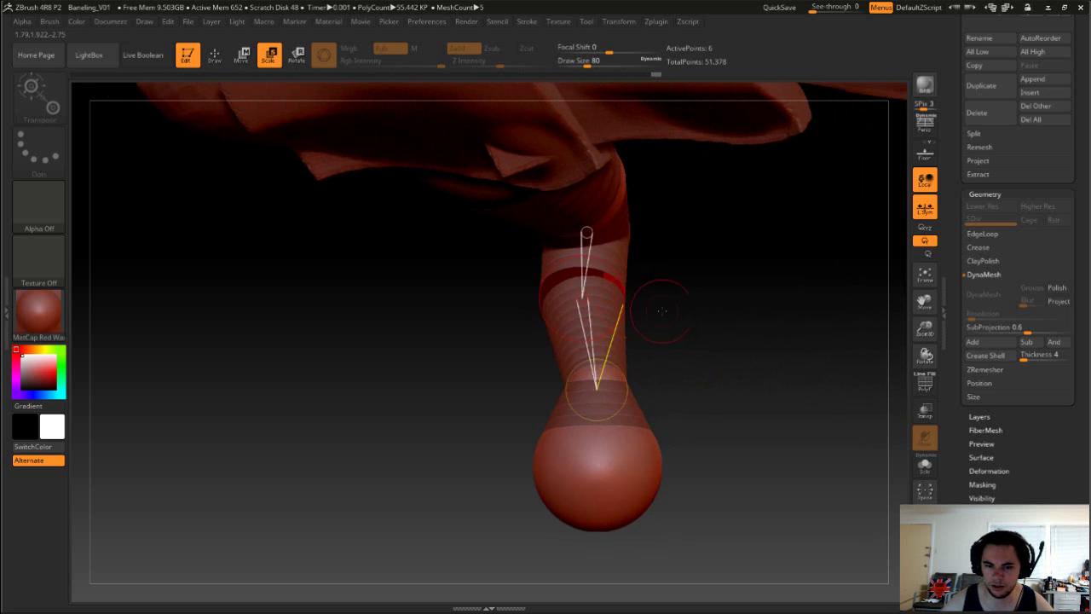
{"action": "mouse_move", "coordinate": [662, 311]}
{"action": "left_mouse_down"}
{"action": "mouse_move", "coordinate": [687, 319]}
{"action": "mouse_move", "coordinate": [583, 322]}
{"action": "left_mouse_up"}
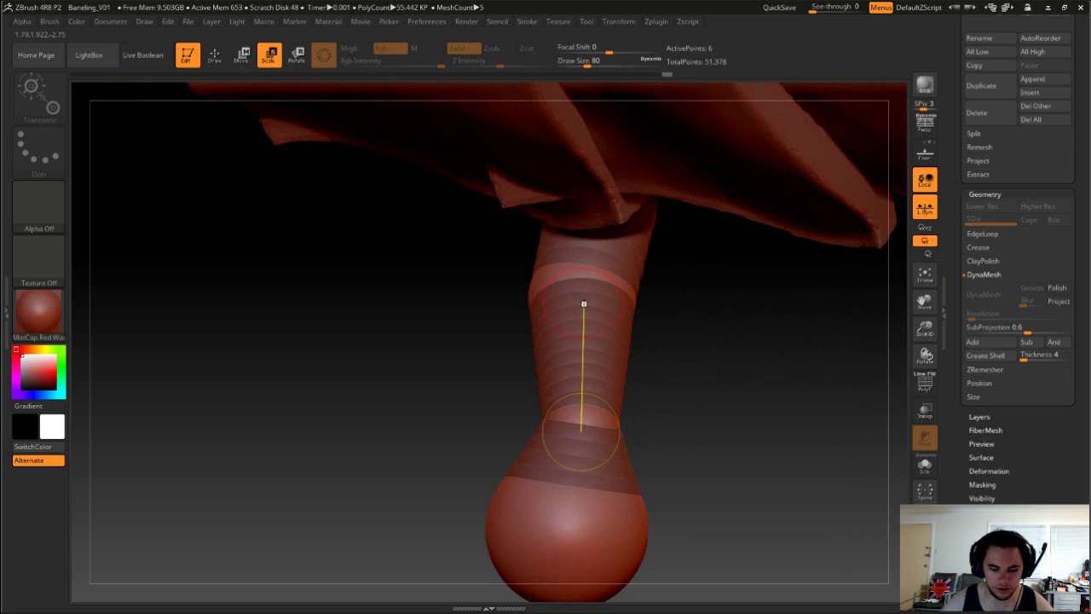
{"action": "key", "text": "w"}
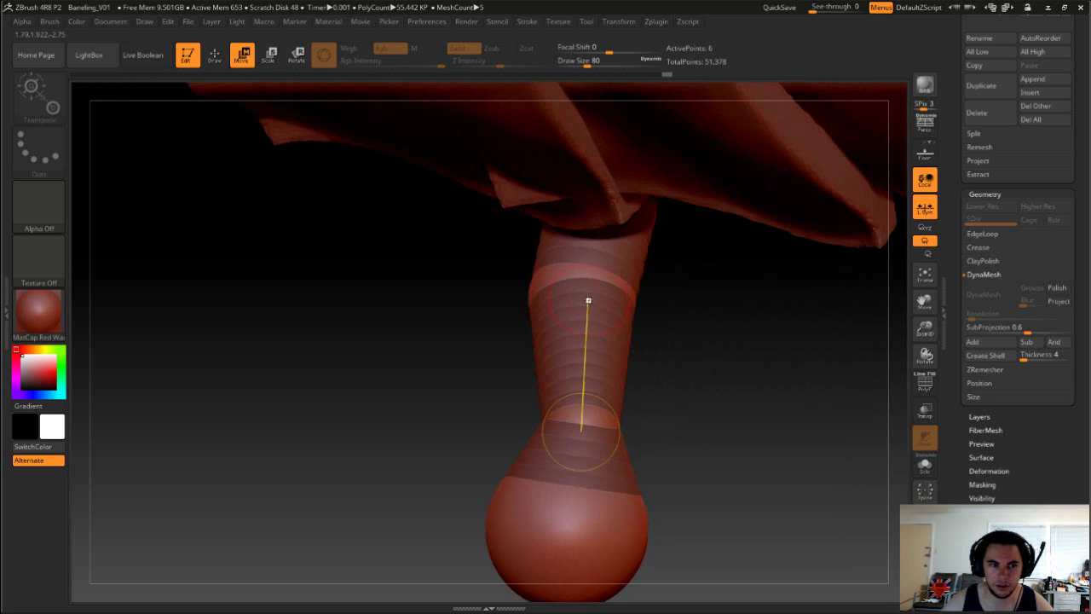
{"action": "left_click_drag", "start_coordinate": [575, 278], "coordinate": [596, 300]}
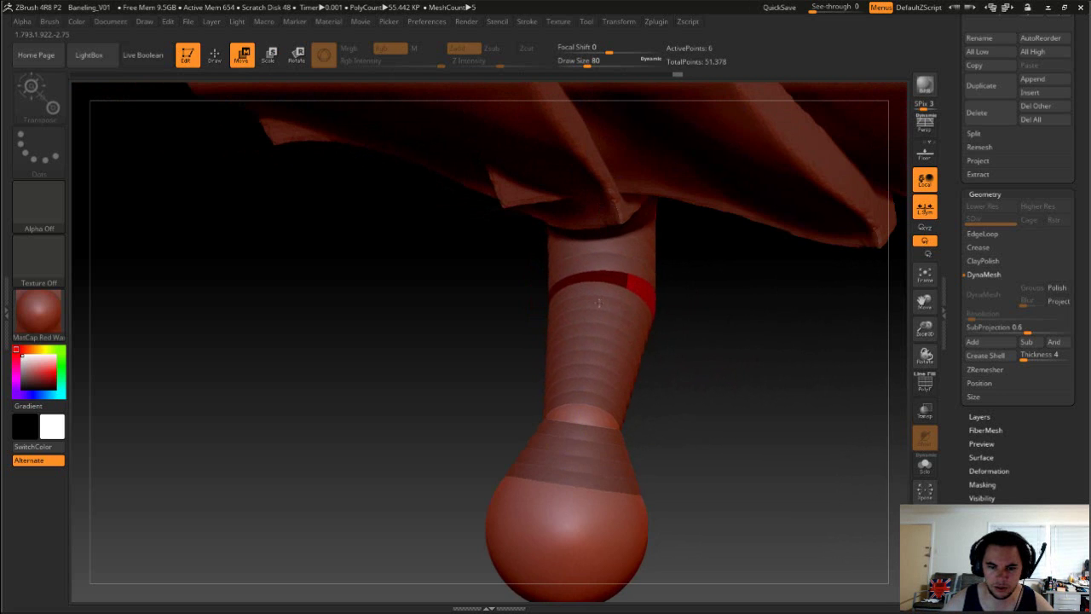
Bend the lower leg segment left under the body and set an action line to the foot.
{"action": "left_click_drag", "start_coordinate": [595, 302], "coordinate": [579, 436]}
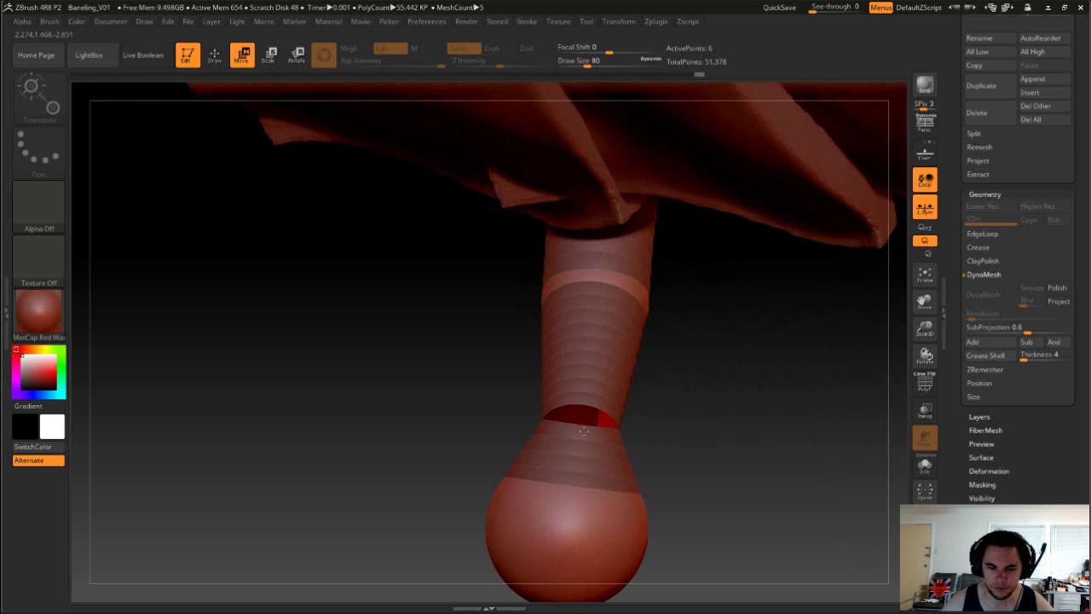
{"action": "left_click_drag", "start_coordinate": [605, 370], "coordinate": [572, 517]}
{"action": "mouse_move", "coordinate": [665, 512]}
{"action": "left_mouse_down"}
{"action": "mouse_move", "coordinate": [697, 317]}
{"action": "mouse_move", "coordinate": [682, 297]}
{"action": "mouse_move", "coordinate": [672, 190]}
{"action": "mouse_move", "coordinate": [657, 353]}
{"action": "mouse_move", "coordinate": [687, 287]}
{"action": "mouse_move", "coordinate": [679, 264]}
{"action": "mouse_move", "coordinate": [677, 346]}
{"action": "mouse_move", "coordinate": [694, 398]}
{"action": "mouse_move", "coordinate": [688, 386]}
{"action": "mouse_move", "coordinate": [580, 460]}
{"action": "left_mouse_up"}
{"action": "mouse_move", "coordinate": [445, 553]}
{"action": "left_mouse_down"}
{"action": "mouse_move", "coordinate": [594, 478]}
{"action": "mouse_move", "coordinate": [566, 452]}
{"action": "mouse_move", "coordinate": [525, 452]}
{"action": "left_mouse_up"}
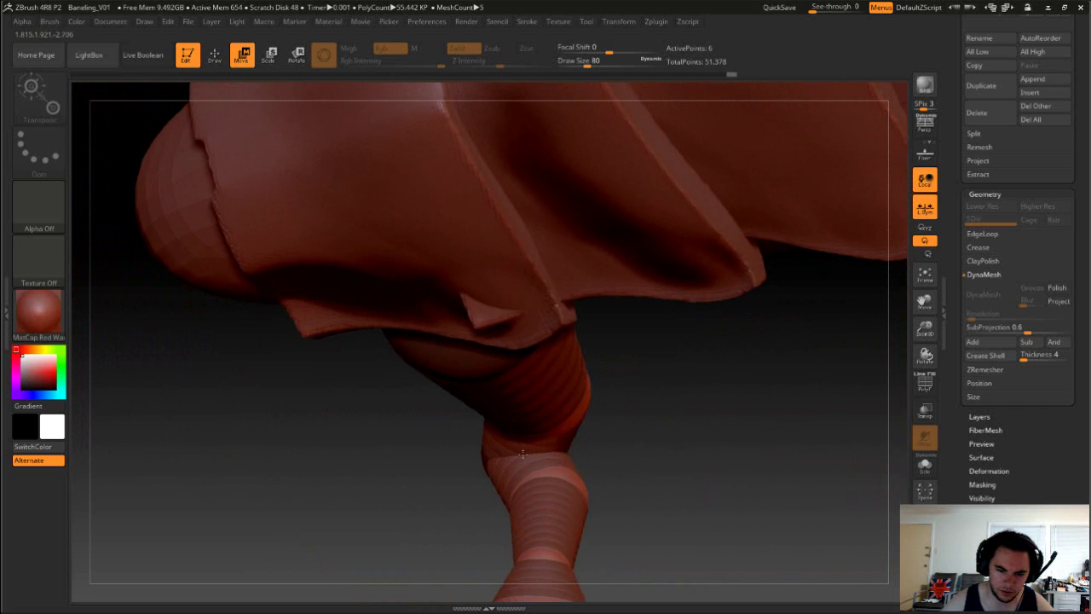
{"action": "mouse_move", "coordinate": [531, 389]}
{"action": "left_mouse_down"}
{"action": "mouse_move", "coordinate": [541, 560]}
{"action": "mouse_move", "coordinate": [548, 484]}
{"action": "mouse_move", "coordinate": [509, 504]}
{"action": "mouse_move", "coordinate": [546, 460]}
{"action": "left_mouse_up"}
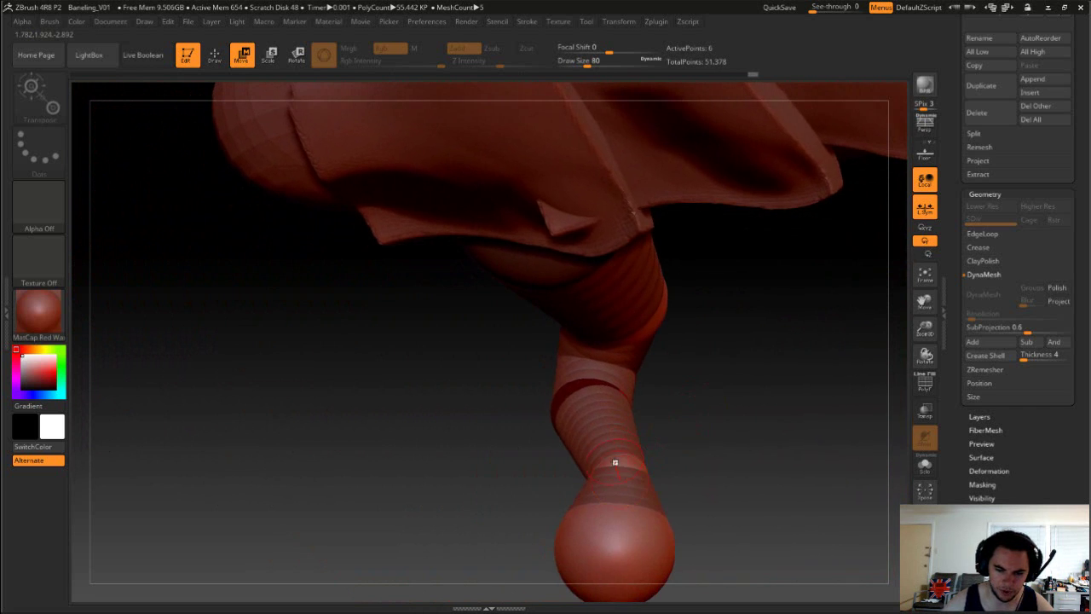
{"action": "left_click_drag", "start_coordinate": [590, 413], "coordinate": [615, 545]}
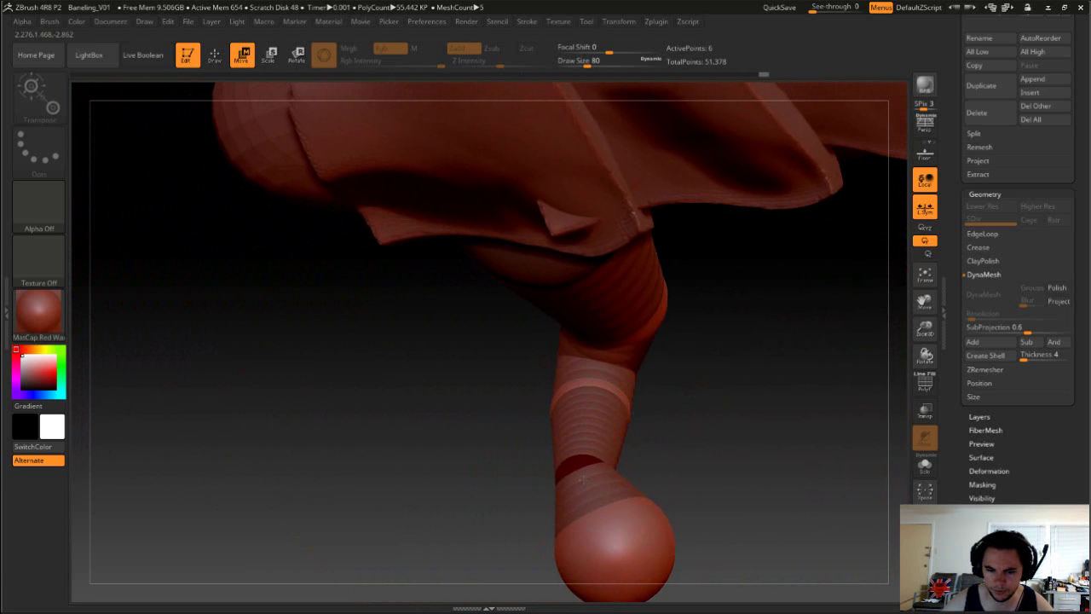
{"action": "left_click_drag", "start_coordinate": [585, 414], "coordinate": [621, 524], "text": "ctrl"}
{"action": "mouse_move", "coordinate": [583, 480]}
{"action": "left_mouse_down"}
{"action": "mouse_move", "coordinate": [614, 550]}
{"action": "mouse_move", "coordinate": [577, 550]}
{"action": "mouse_move", "coordinate": [729, 314]}
{"action": "mouse_move", "coordinate": [704, 385]}
{"action": "left_mouse_up"}
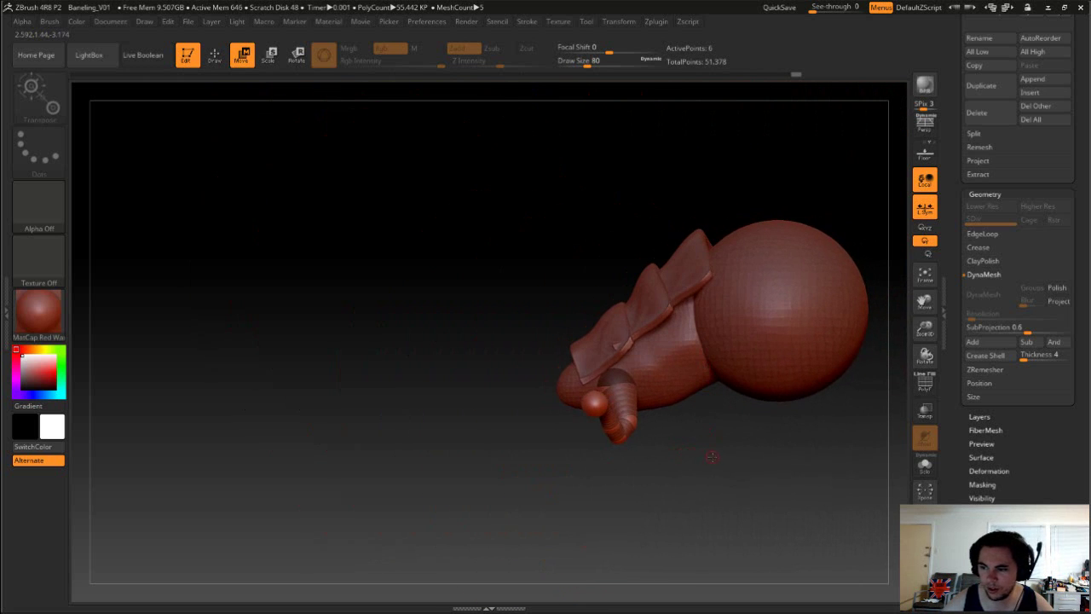
Rotate to a three-quarter view and duplicate the ZSphere leg subtool.
{"action": "left_click_drag", "start_coordinate": [712, 457], "coordinate": [597, 452]}
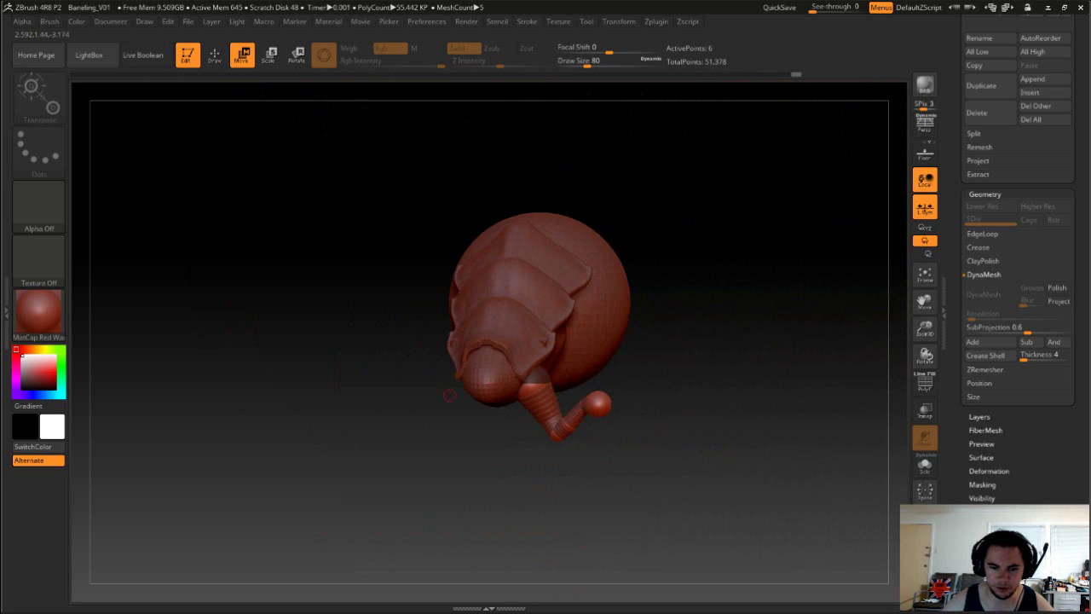
{"action": "mouse_move", "coordinate": [450, 395]}
{"action": "left_mouse_down"}
{"action": "mouse_move", "coordinate": [736, 441]}
{"action": "mouse_move", "coordinate": [755, 434]}
{"action": "left_mouse_up"}
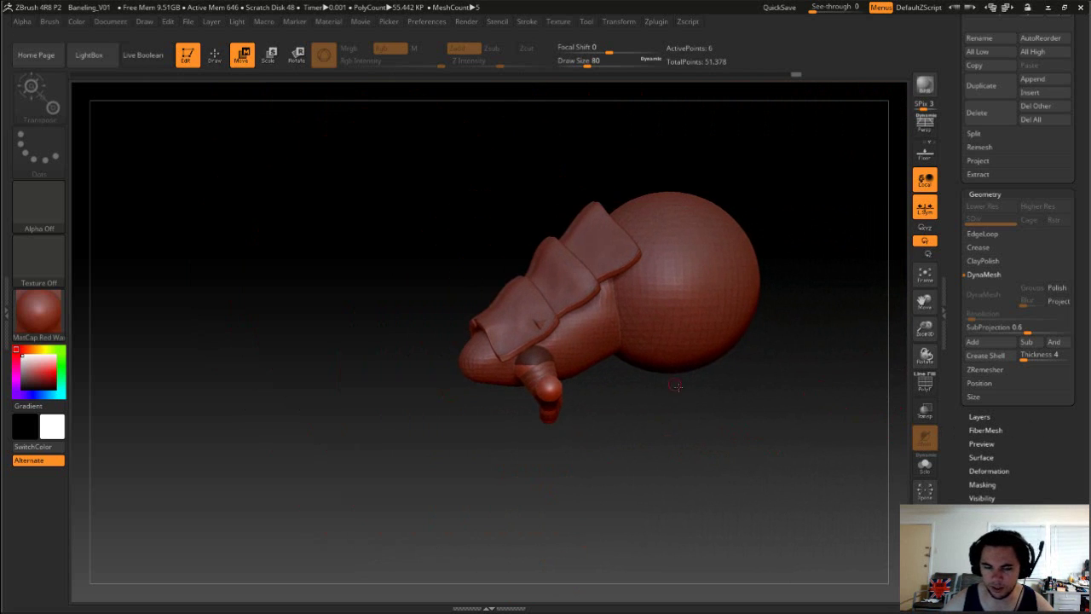
{"action": "mouse_move", "coordinate": [676, 386]}
{"action": "left_mouse_down"}
{"action": "mouse_move", "coordinate": [691, 434]}
{"action": "mouse_move", "coordinate": [691, 392]}
{"action": "mouse_move", "coordinate": [631, 406]}
{"action": "mouse_move", "coordinate": [635, 443]}
{"action": "mouse_move", "coordinate": [466, 279]}
{"action": "left_mouse_up"}
{"action": "left_click", "coordinate": [982, 87]}
Select ZSphere1_2, set Draw Size to 1000, and drag the copied leg out to the right.
{"action": "left_click", "coordinate": [490, 307], "text": "alt"}
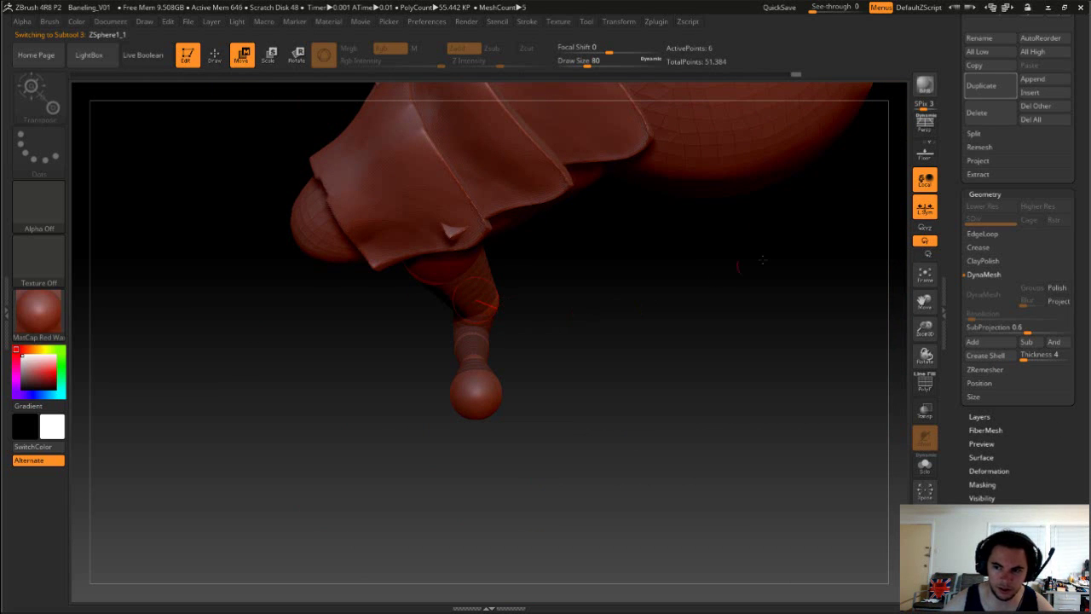
{"action": "scroll", "coordinate": [964, 158], "scroll_direction": "up", "scroll_amount": 5}
{"action": "scroll", "coordinate": [955, 175], "scroll_direction": "up", "scroll_amount": 3}
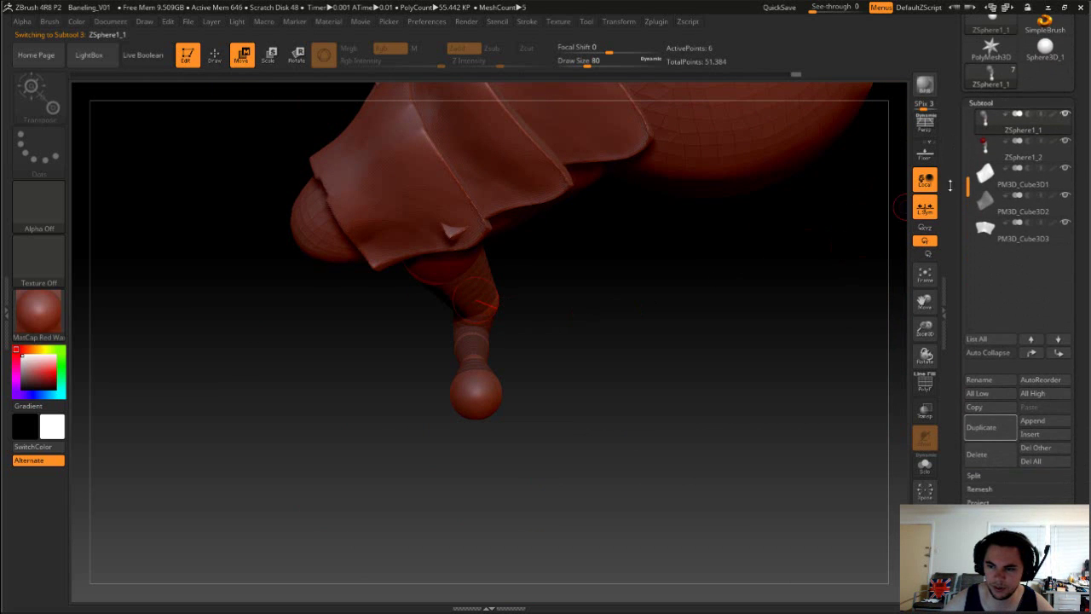
{"action": "left_click", "coordinate": [996, 155]}
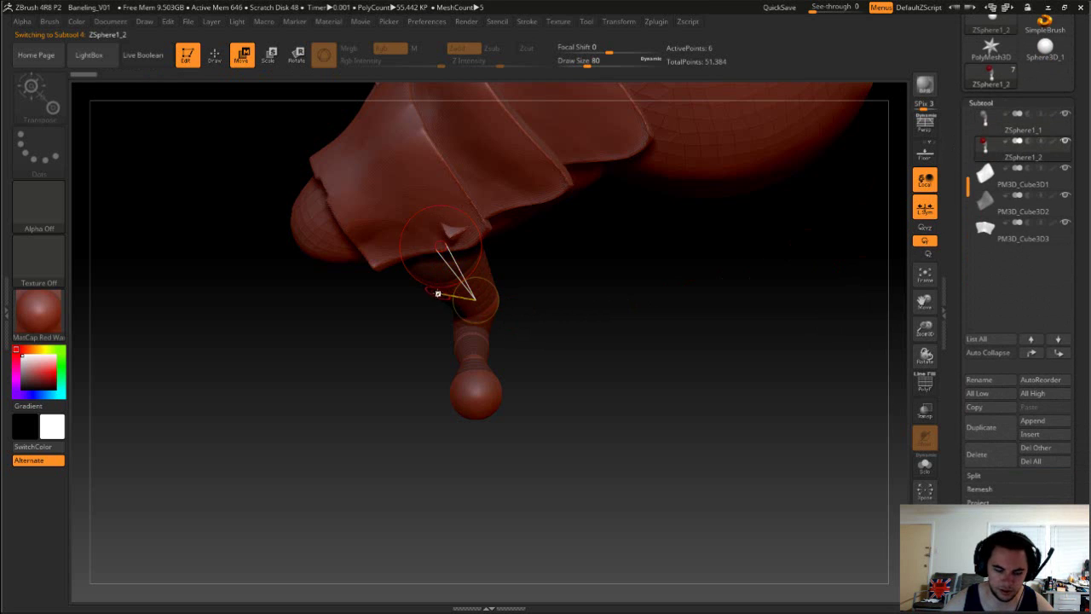
{"action": "key", "text": "s"}
{"action": "left_click_drag", "start_coordinate": [478, 299], "coordinate": [541, 293]}
{"action": "mouse_move", "coordinate": [439, 256]}
{"action": "left_mouse_down"}
{"action": "mouse_move", "coordinate": [512, 244]}
{"action": "mouse_move", "coordinate": [555, 287]}
{"action": "left_mouse_up"}
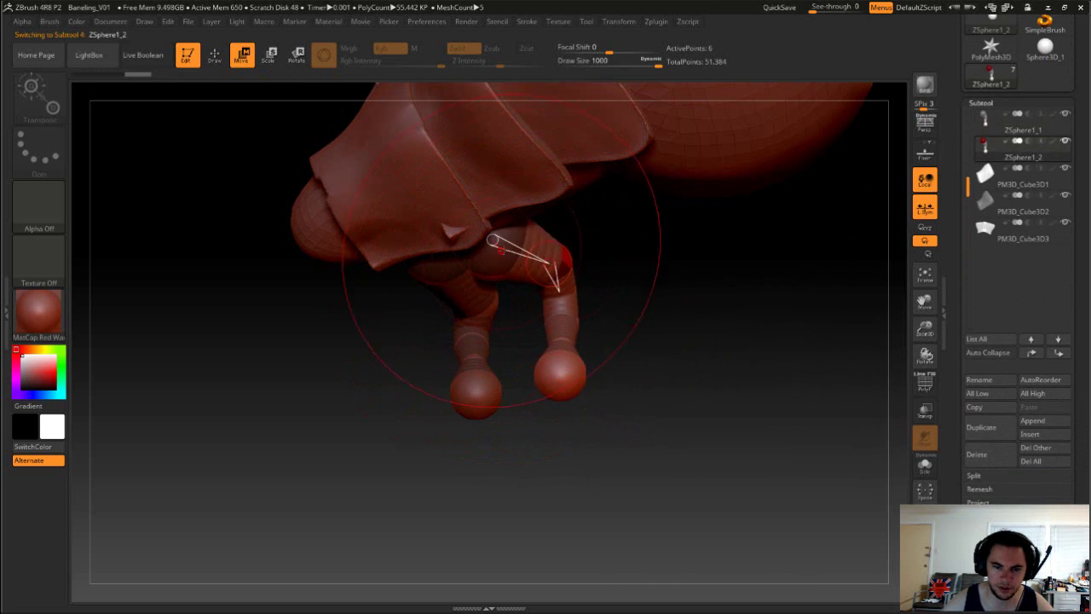
{"action": "mouse_move", "coordinate": [556, 225]}
{"action": "left_mouse_down"}
{"action": "mouse_move", "coordinate": [597, 253]}
{"action": "mouse_move", "coordinate": [614, 246]}
{"action": "mouse_move", "coordinate": [586, 204]}
{"action": "left_mouse_up"}
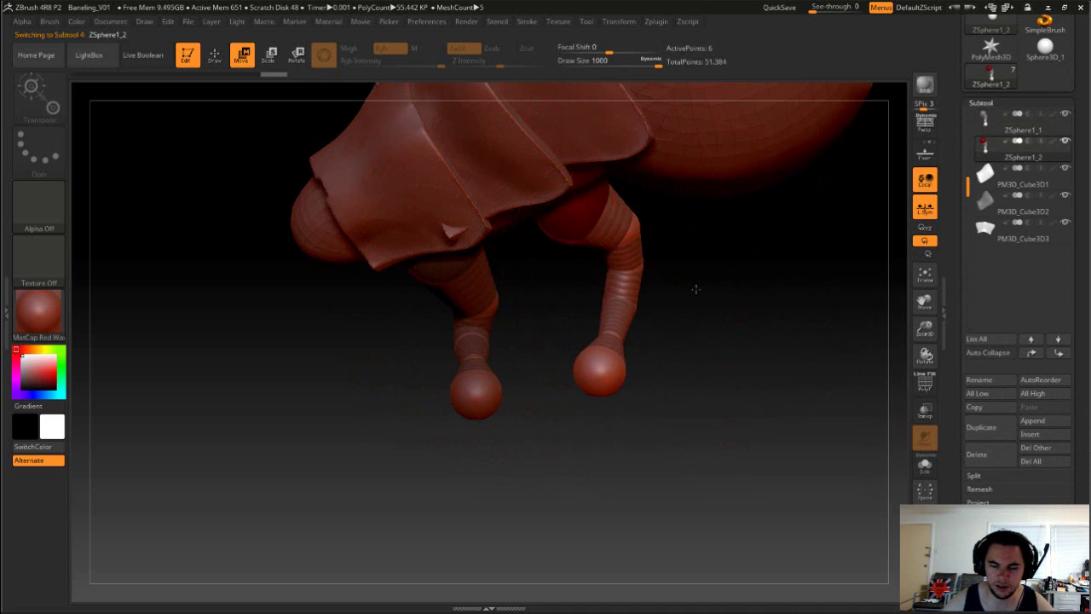
{"action": "mouse_move", "coordinate": [696, 290]}
{"action": "left_mouse_down"}
{"action": "mouse_move", "coordinate": [650, 186]}
{"action": "mouse_move", "coordinate": [685, 207]}
{"action": "mouse_move", "coordinate": [590, 191]}
{"action": "left_mouse_up"}
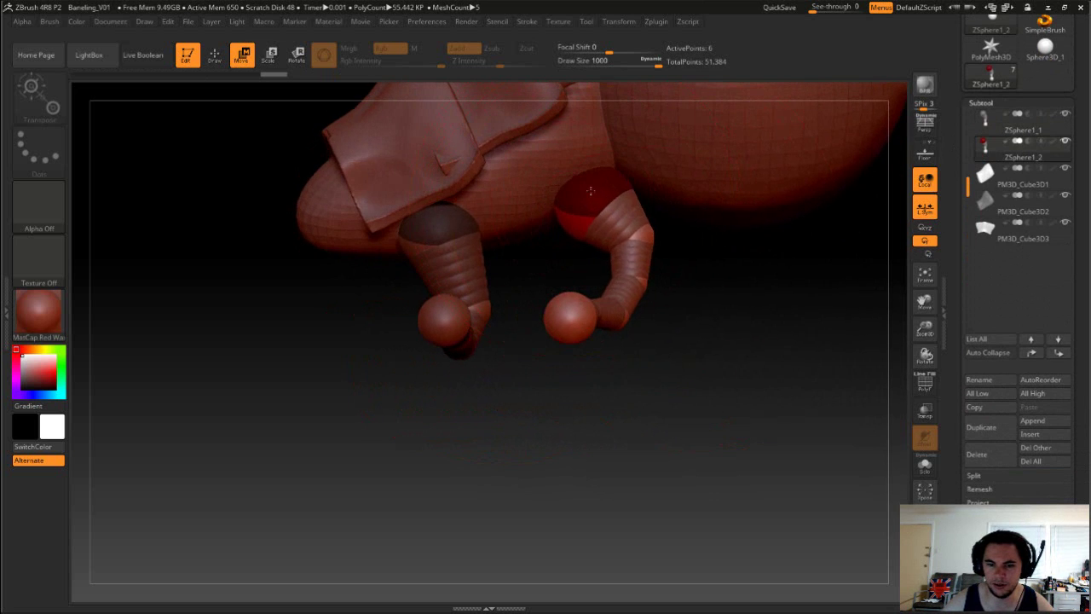
{"action": "mouse_move", "coordinate": [670, 287]}
{"action": "left_mouse_down"}
{"action": "mouse_move", "coordinate": [713, 287]}
{"action": "mouse_move", "coordinate": [645, 255]}
{"action": "mouse_move", "coordinate": [567, 242]}
{"action": "left_mouse_up"}
Set Draw Size to 90 and move the second leg's lower segment and foot down.
{"action": "key", "text": "s"}
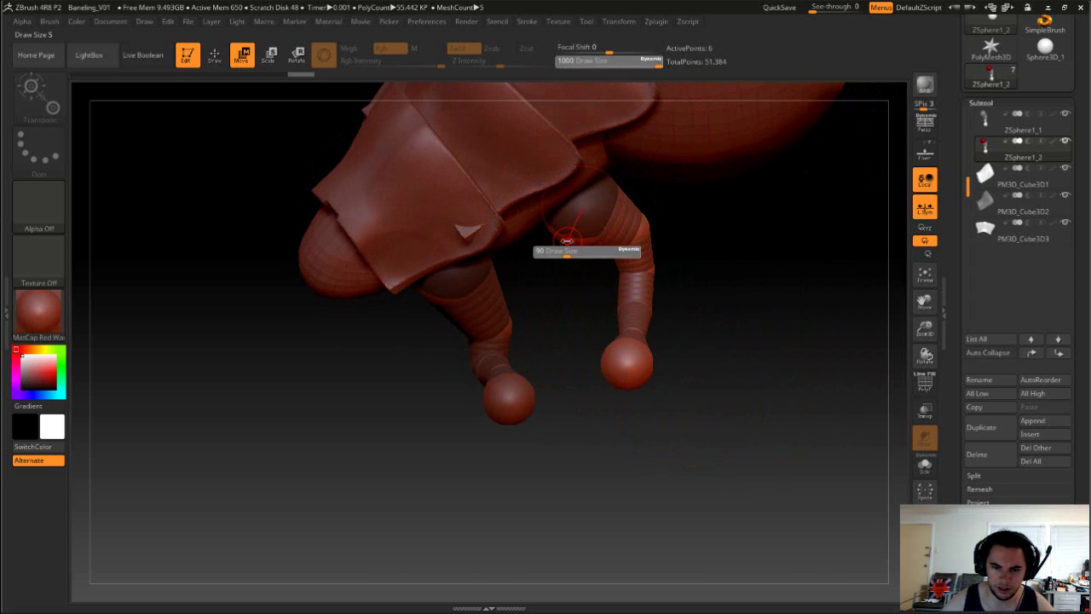
{"action": "left_click_drag", "start_coordinate": [707, 280], "coordinate": [676, 315], "text": "alt"}
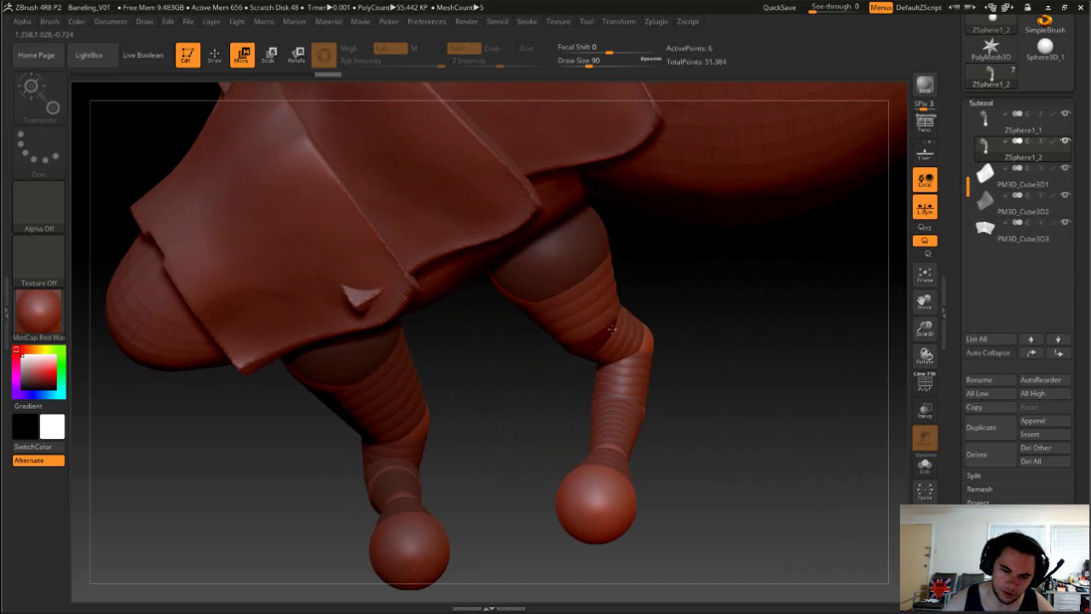
{"action": "mouse_move", "coordinate": [545, 247]}
{"action": "left_mouse_down"}
{"action": "mouse_move", "coordinate": [638, 348]}
{"action": "mouse_move", "coordinate": [619, 377]}
{"action": "left_mouse_up"}
{"action": "mouse_move", "coordinate": [584, 319]}
{"action": "left_mouse_down"}
{"action": "mouse_move", "coordinate": [616, 488]}
{"action": "mouse_move", "coordinate": [598, 384]}
{"action": "mouse_move", "coordinate": [673, 382]}
{"action": "left_mouse_up"}
{"action": "left_click_drag", "start_coordinate": [604, 378], "coordinate": [615, 378]}
{"action": "left_click_drag", "start_coordinate": [610, 326], "coordinate": [616, 440]}
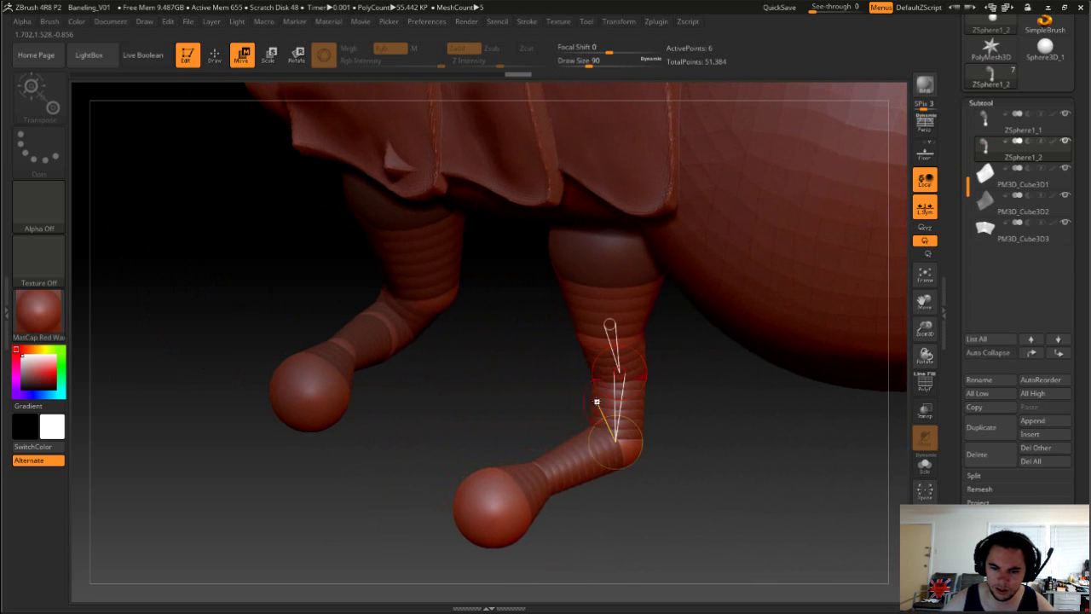
{"action": "mouse_move", "coordinate": [541, 478]}
{"action": "left_mouse_down"}
{"action": "mouse_move", "coordinate": [559, 491]}
{"action": "mouse_move", "coordinate": [525, 508]}
{"action": "mouse_move", "coordinate": [630, 529]}
{"action": "left_mouse_up"}
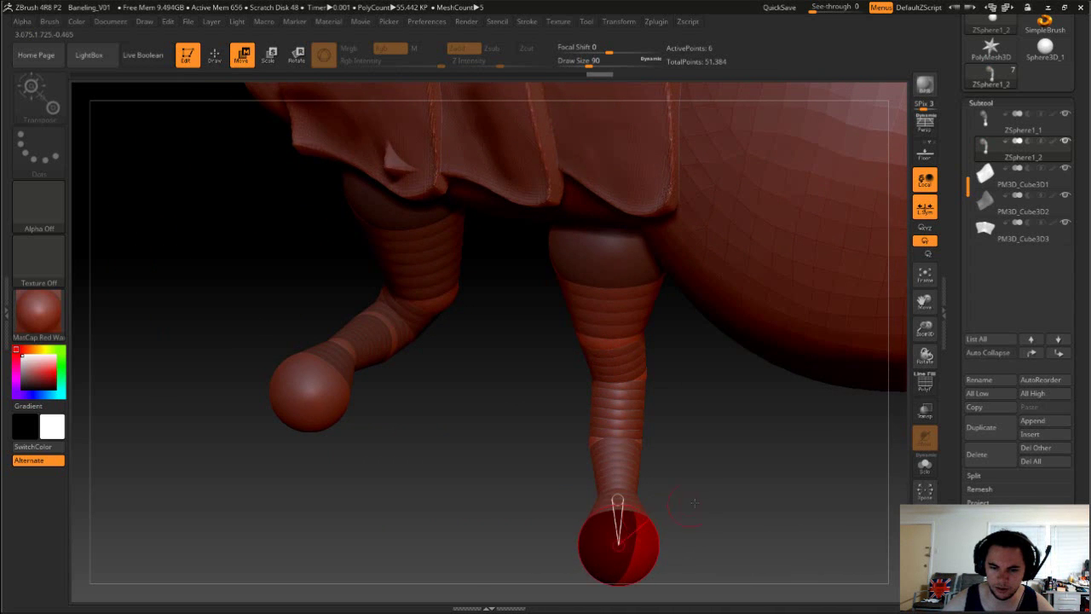
Frame the creature and reposition the second leg's upper segment with an action line.
{"action": "key", "text": "f"}
{"action": "mouse_move", "coordinate": [694, 503]}
{"action": "left_mouse_down"}
{"action": "mouse_move", "coordinate": [785, 397]}
{"action": "mouse_move", "coordinate": [754, 399]}
{"action": "mouse_move", "coordinate": [787, 446]}
{"action": "mouse_move", "coordinate": [707, 446]}
{"action": "mouse_move", "coordinate": [718, 504]}
{"action": "mouse_move", "coordinate": [586, 440]}
{"action": "mouse_move", "coordinate": [720, 458]}
{"action": "left_mouse_up"}
{"action": "left_click_drag", "start_coordinate": [518, 433], "coordinate": [530, 431]}
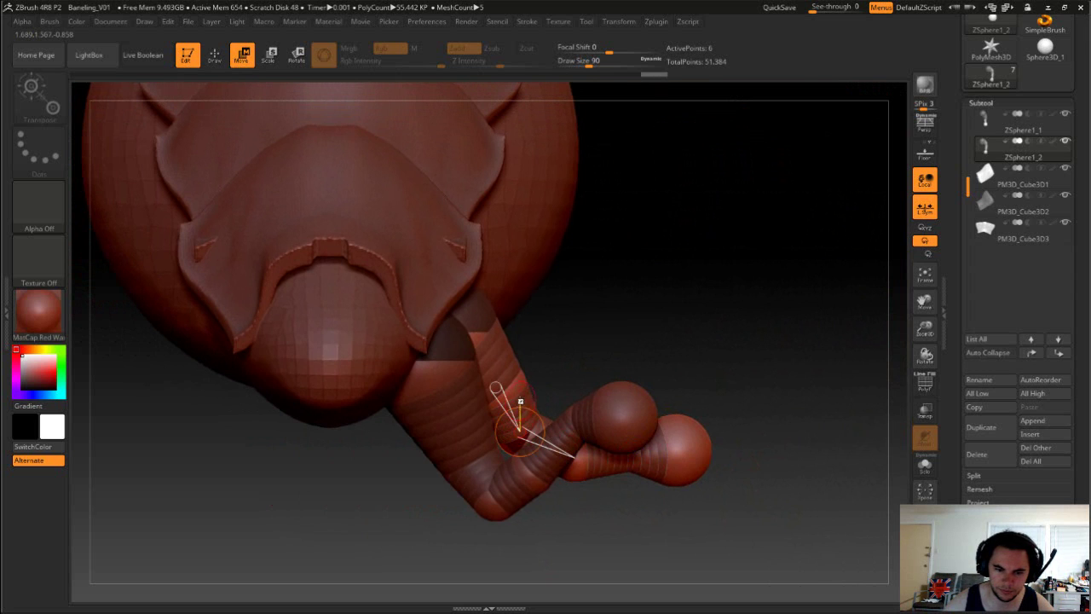
{"action": "left_click_drag", "start_coordinate": [446, 428], "coordinate": [435, 372]}
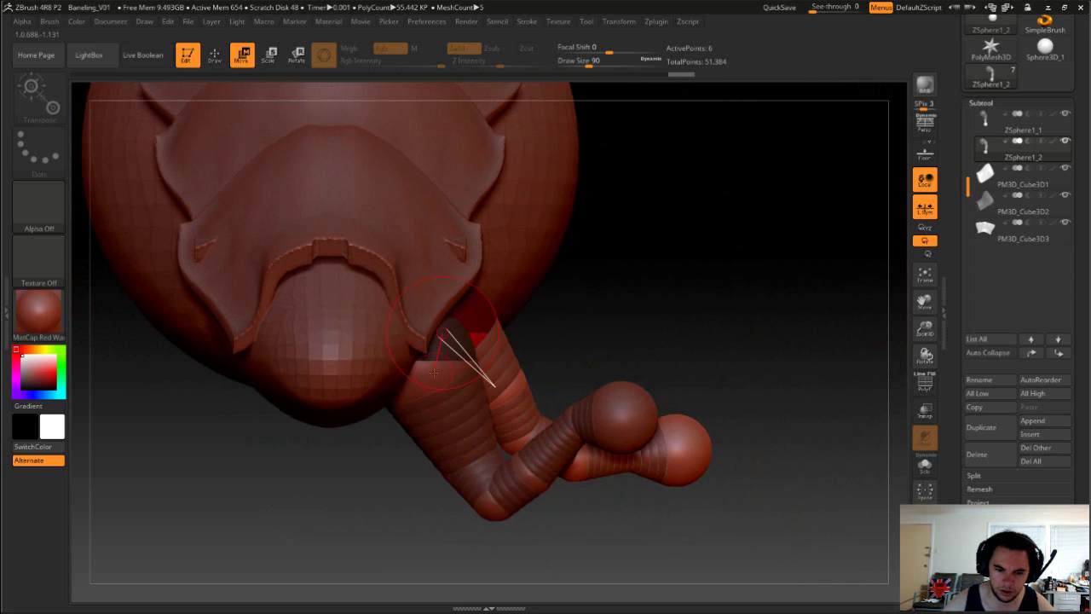
{"action": "mouse_move", "coordinate": [505, 393]}
{"action": "left_mouse_down"}
{"action": "mouse_move", "coordinate": [488, 440]}
{"action": "mouse_move", "coordinate": [575, 458]}
{"action": "mouse_move", "coordinate": [631, 451]}
{"action": "mouse_move", "coordinate": [590, 422]}
{"action": "mouse_move", "coordinate": [635, 431]}
{"action": "mouse_move", "coordinate": [733, 347]}
{"action": "mouse_move", "coordinate": [760, 353]}
{"action": "mouse_move", "coordinate": [781, 384]}
{"action": "mouse_move", "coordinate": [736, 451]}
{"action": "mouse_move", "coordinate": [626, 353]}
{"action": "mouse_move", "coordinate": [653, 351]}
{"action": "mouse_move", "coordinate": [628, 261]}
{"action": "mouse_move", "coordinate": [671, 401]}
{"action": "mouse_move", "coordinate": [662, 430]}
{"action": "mouse_move", "coordinate": [719, 390]}
{"action": "mouse_move", "coordinate": [690, 375]}
{"action": "left_mouse_up"}
{"action": "left_click", "coordinate": [542, 449]}
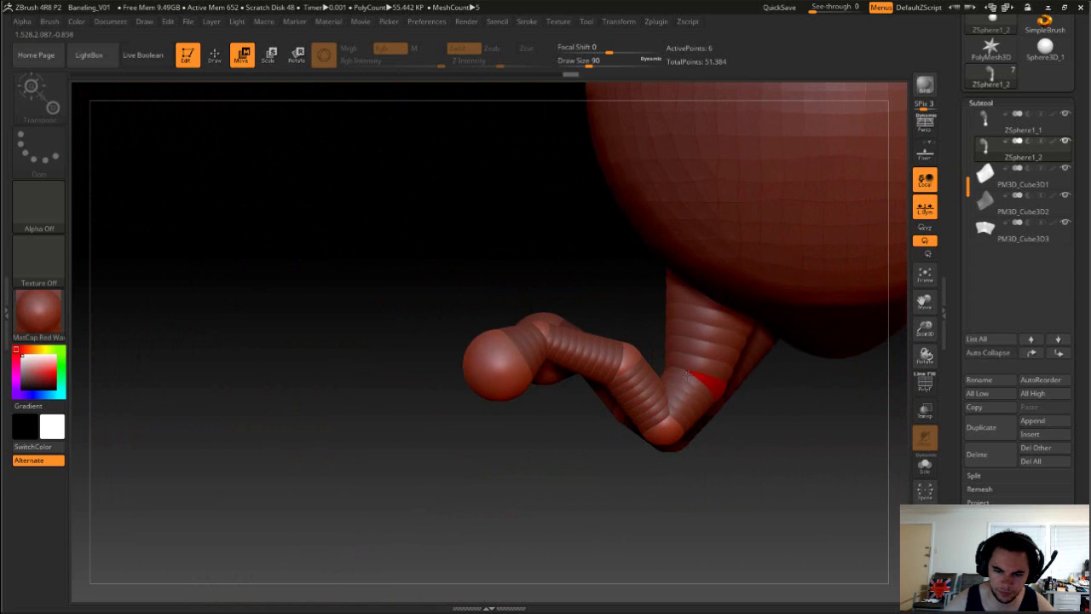
Straighten the folded upper segment and raise the end ball up and right.
{"action": "mouse_move", "coordinate": [536, 329]}
{"action": "left_mouse_down"}
{"action": "mouse_move", "coordinate": [633, 388]}
{"action": "mouse_move", "coordinate": [523, 329]}
{"action": "mouse_move", "coordinate": [585, 333]}
{"action": "left_mouse_up"}
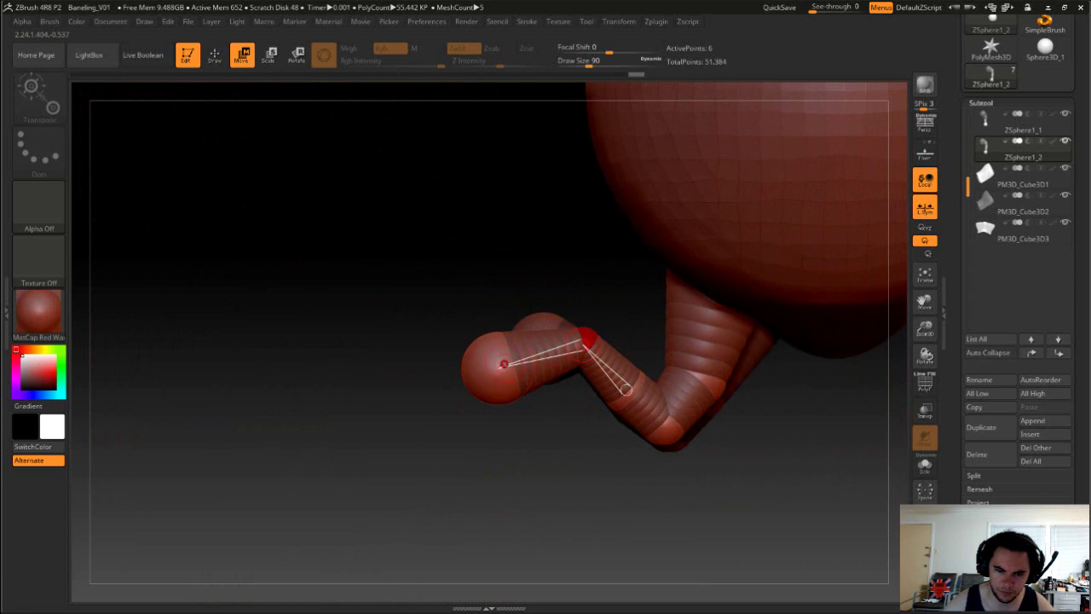
{"action": "left_click_drag", "start_coordinate": [507, 367], "coordinate": [550, 338]}
{"action": "mouse_move", "coordinate": [562, 427]}
{"action": "left_mouse_down"}
{"action": "mouse_move", "coordinate": [626, 480]}
{"action": "mouse_move", "coordinate": [559, 417]}
{"action": "mouse_move", "coordinate": [556, 466]}
{"action": "left_mouse_up"}
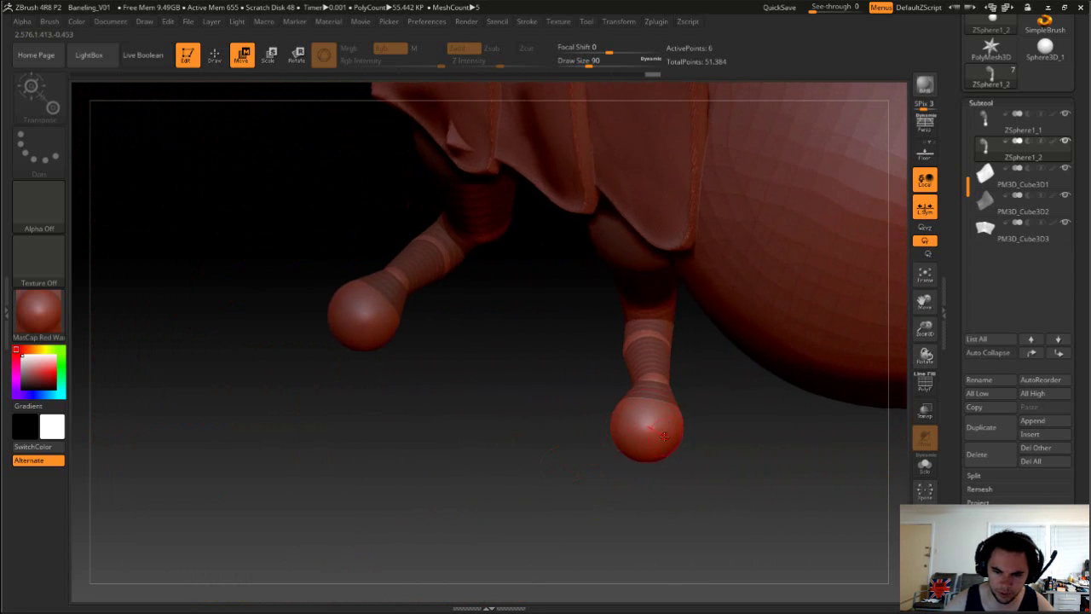
{"action": "mouse_move", "coordinate": [673, 391]}
{"action": "left_mouse_down"}
{"action": "mouse_move", "coordinate": [786, 464]}
{"action": "mouse_move", "coordinate": [774, 282]}
{"action": "mouse_move", "coordinate": [805, 469]}
{"action": "mouse_move", "coordinate": [756, 439]}
{"action": "mouse_move", "coordinate": [792, 468]}
{"action": "mouse_move", "coordinate": [756, 459]}
{"action": "left_mouse_up"}
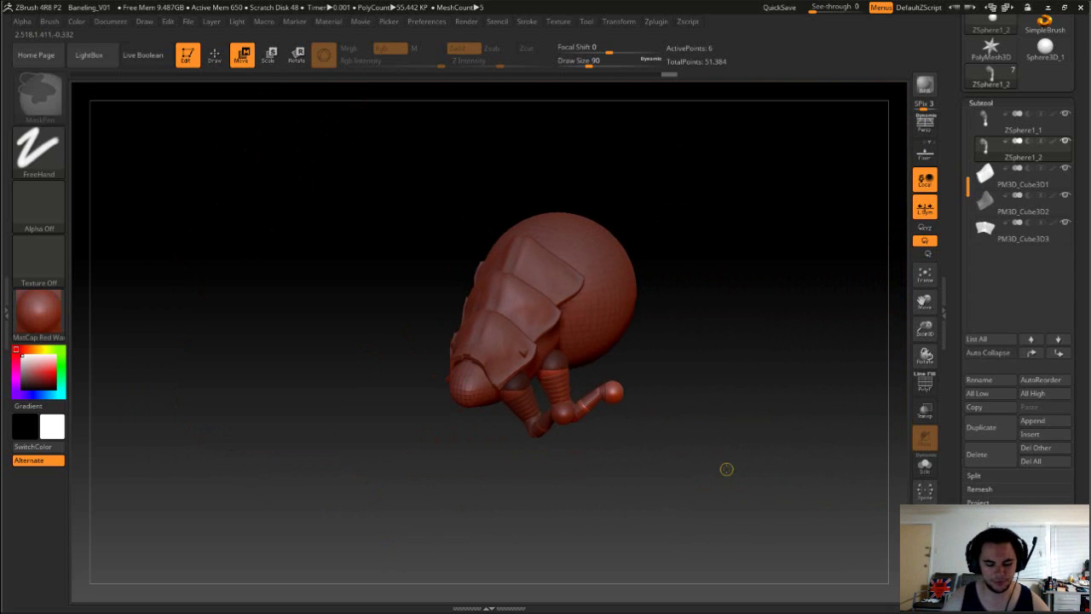
Save the posed two-legged Baneling sculpt, overwriting the existing Baneling_V01 project file.
{"action": "key", "text": "ctrl+s"}
{"action": "key", "text": "Return"}
{"action": "key", "text": "Return"}
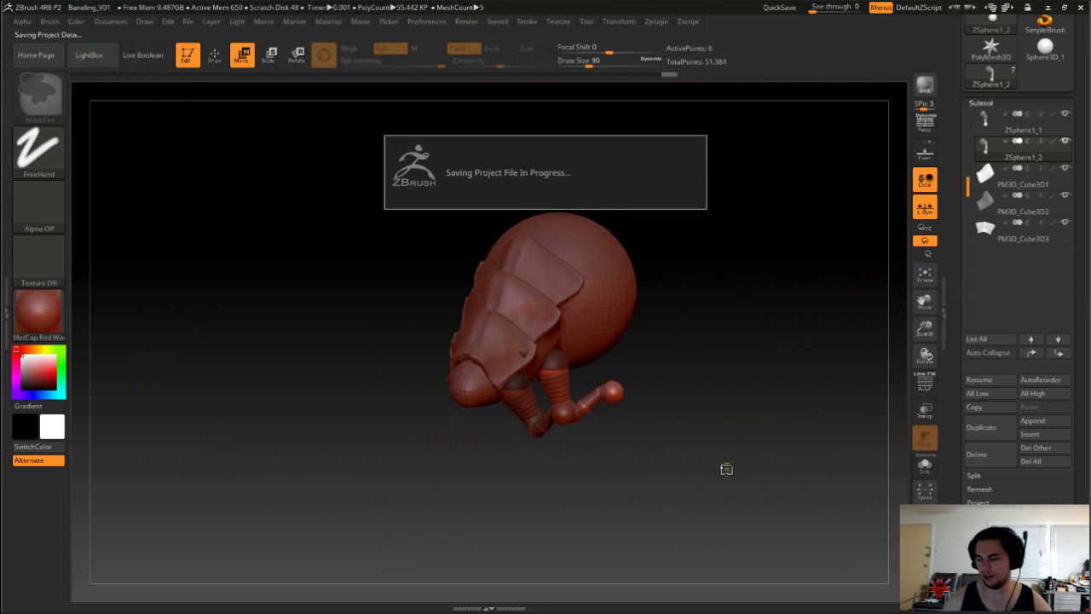